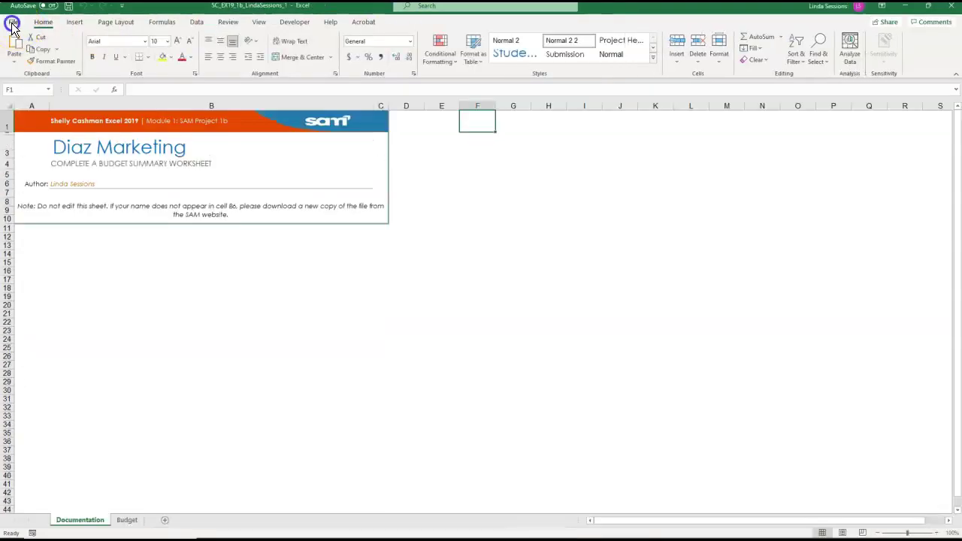
- Save a copy of the workbook to the Desktop with the file name ending in 2 instead of 1
left_click(13, 24)
left_click(31, 156)
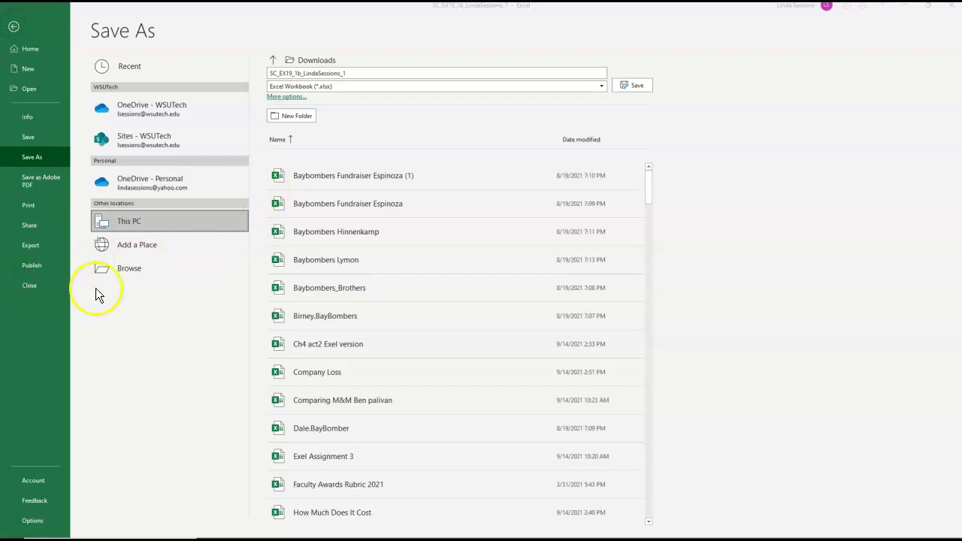
left_click(126, 271)
left_click(41, 75)
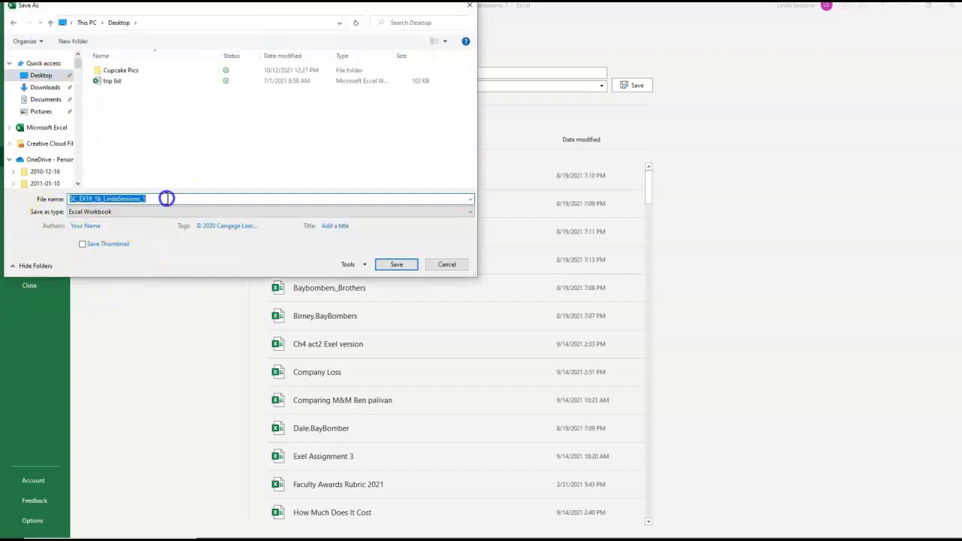
left_click(167, 198)
key("BackSpace")
type("2")
key("Return")
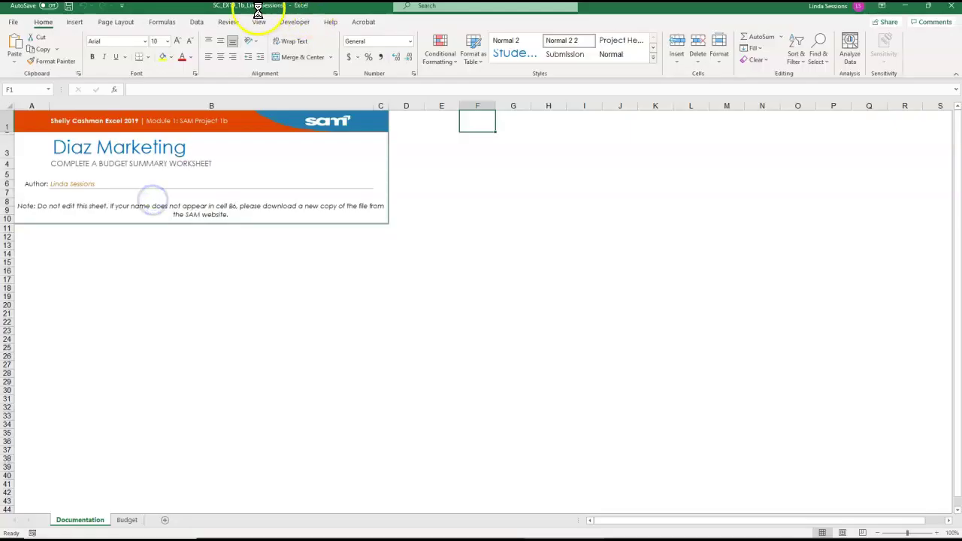
left_click(145, 203)
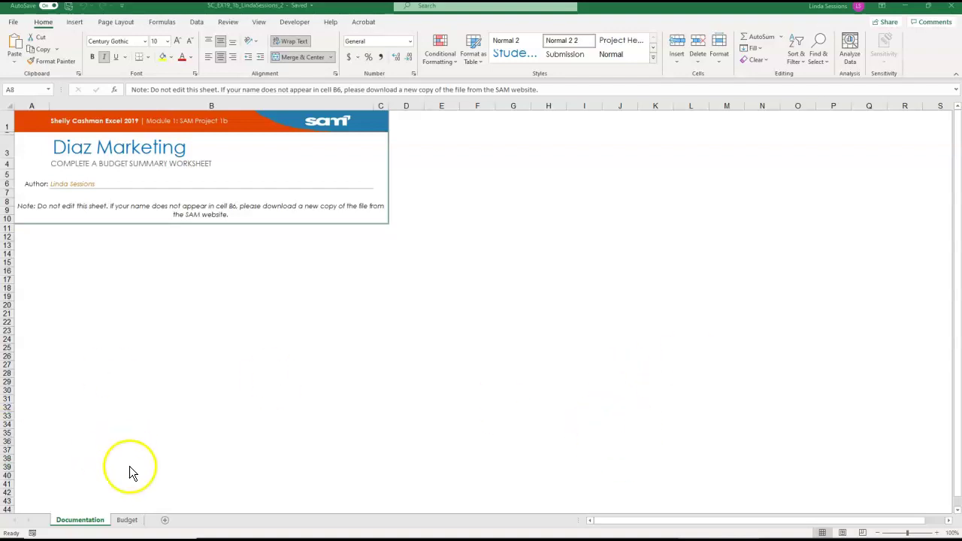
- On the Budget sheet, cut the 'Budget Summary for New England' subtitle from B1 and paste it into A2
left_click(127, 521)
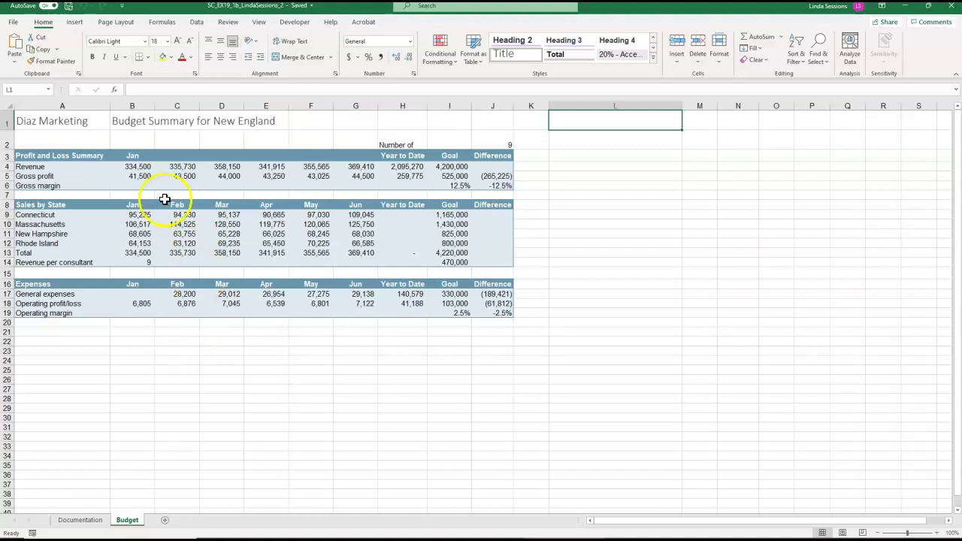
left_click(131, 121)
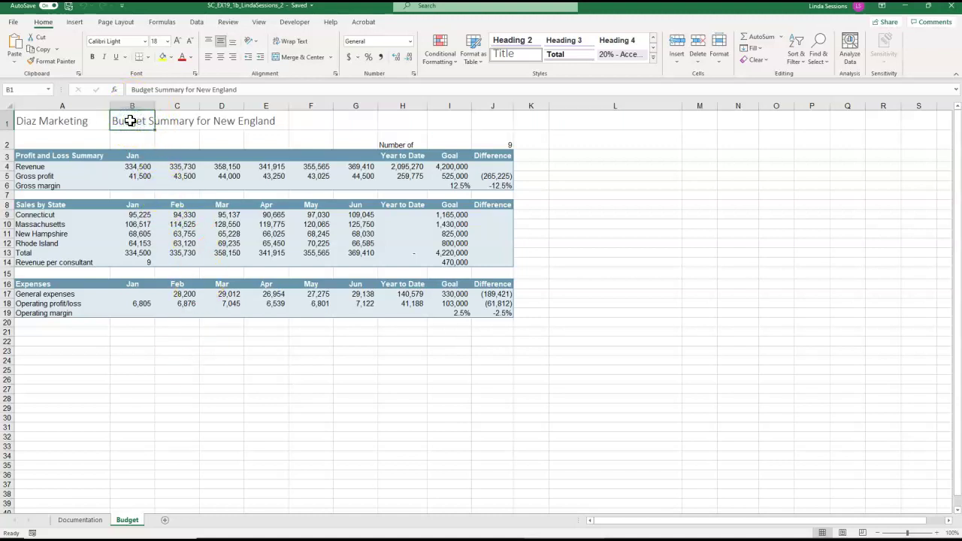
right_click(131, 121)
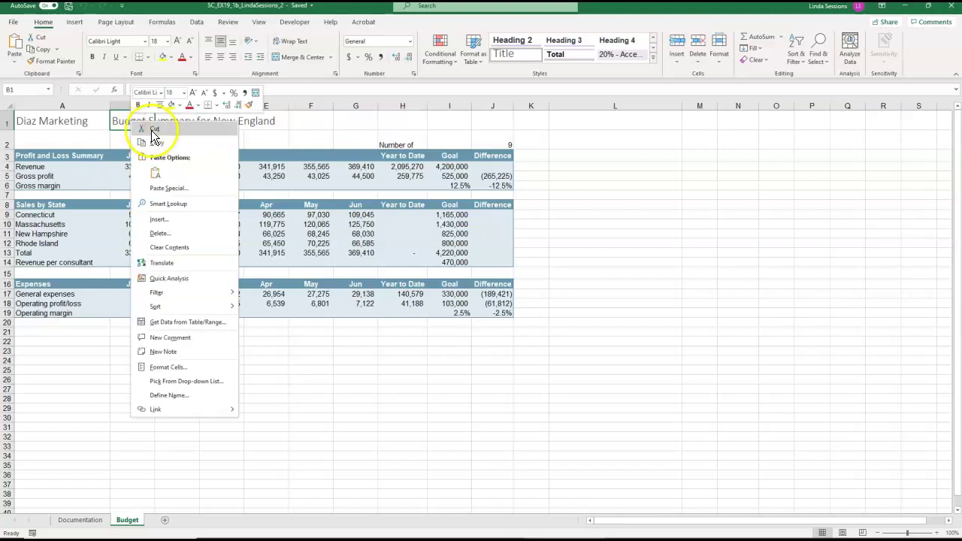
left_click(155, 131)
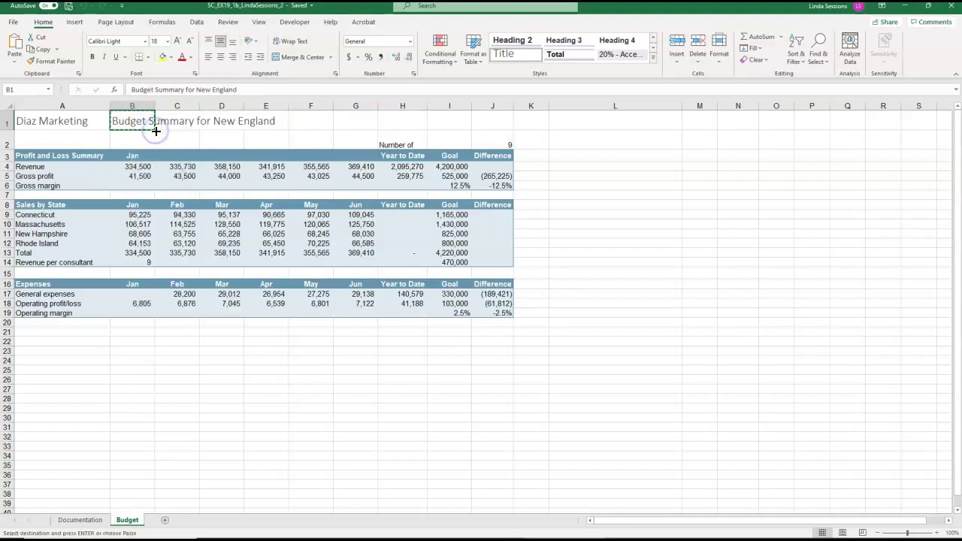
left_click(49, 140)
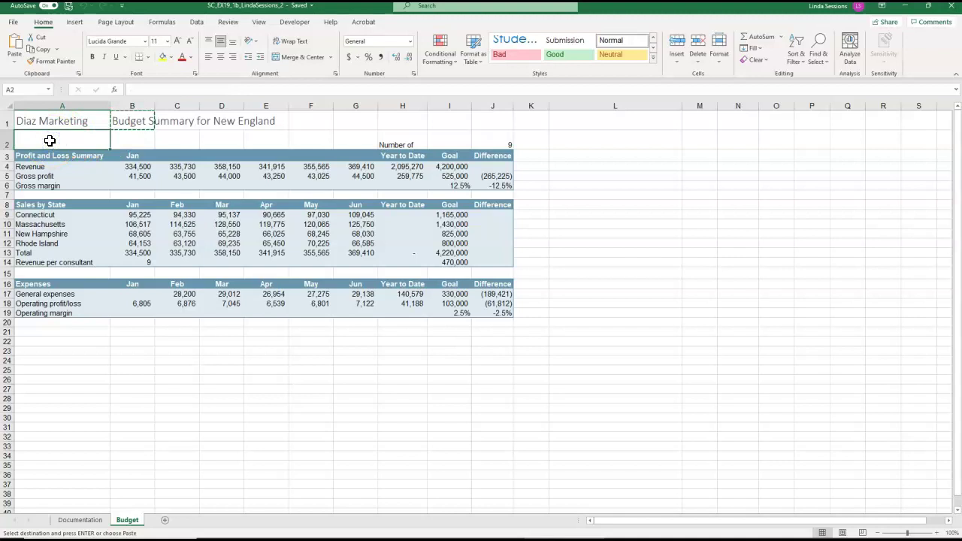
right_click(50, 141)
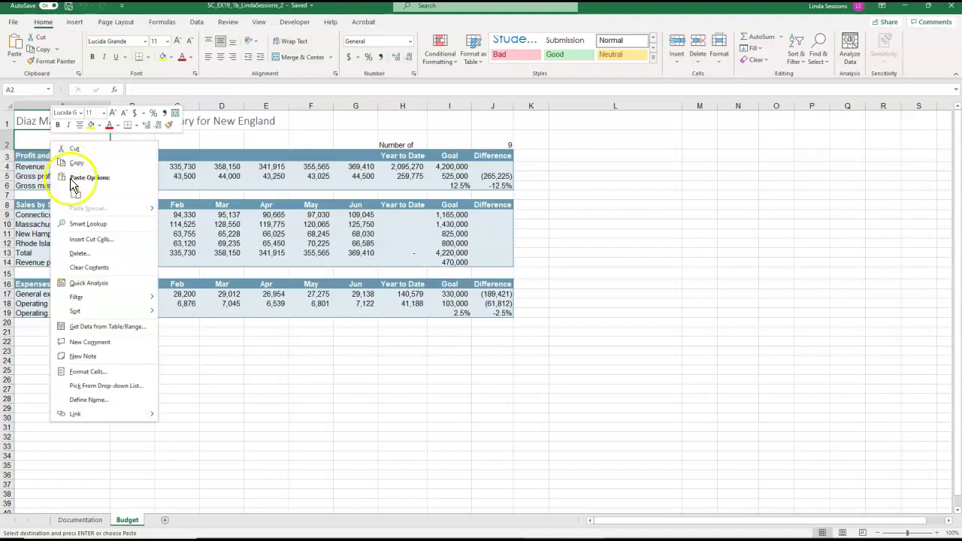
left_click(75, 196)
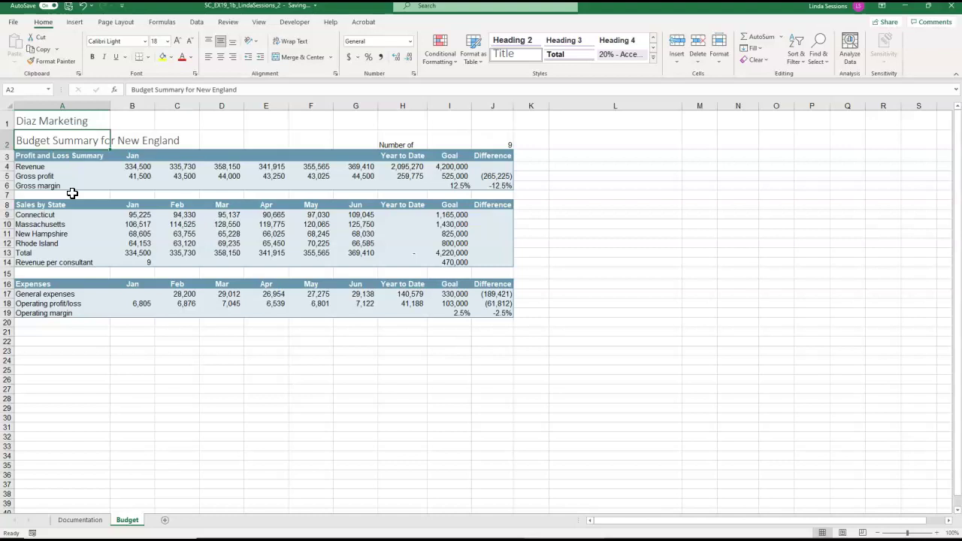
- Relabel H2 as 'Number of consultants' and select the empty month headers beside Jan
left_click(402, 142)
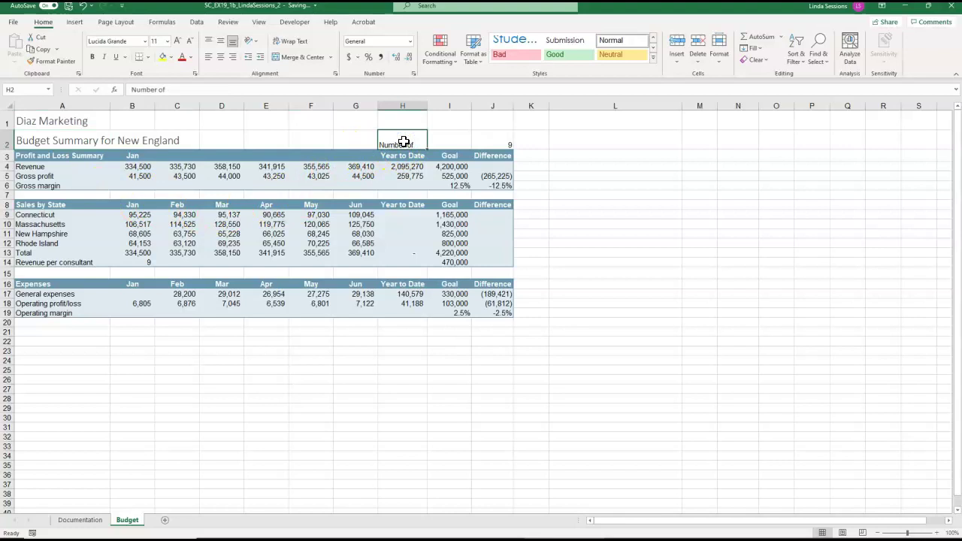
left_click(169, 89)
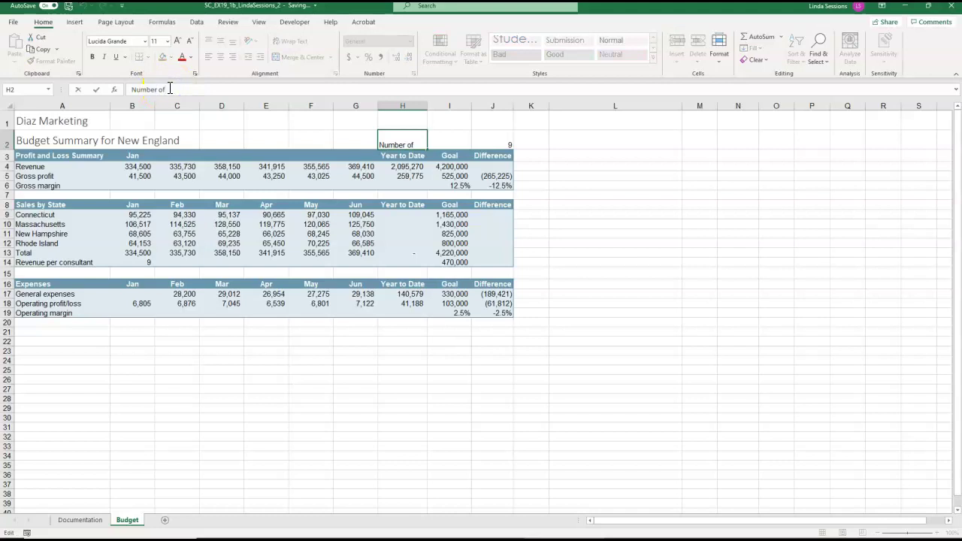
type("consultants")
left_click(175, 88)
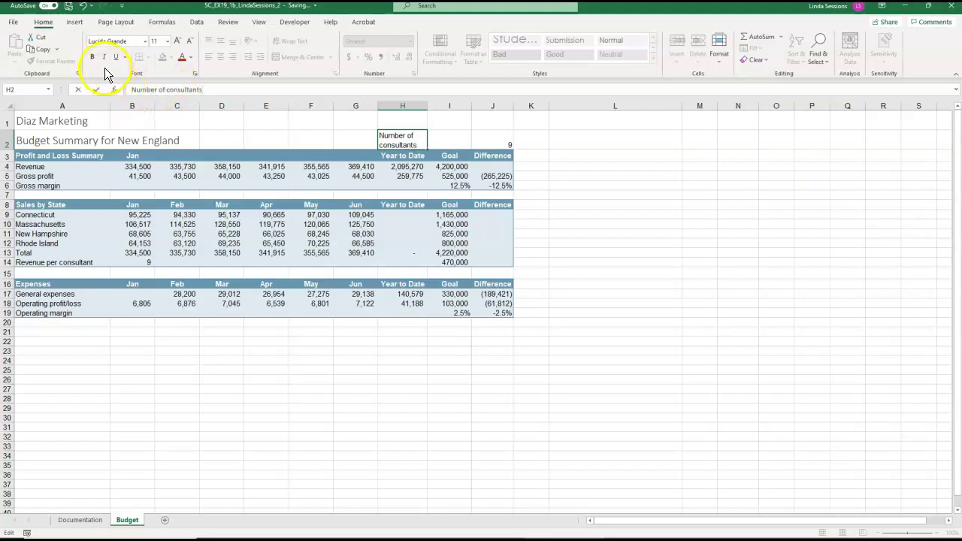
left_click(96, 89)
left_click(187, 155)
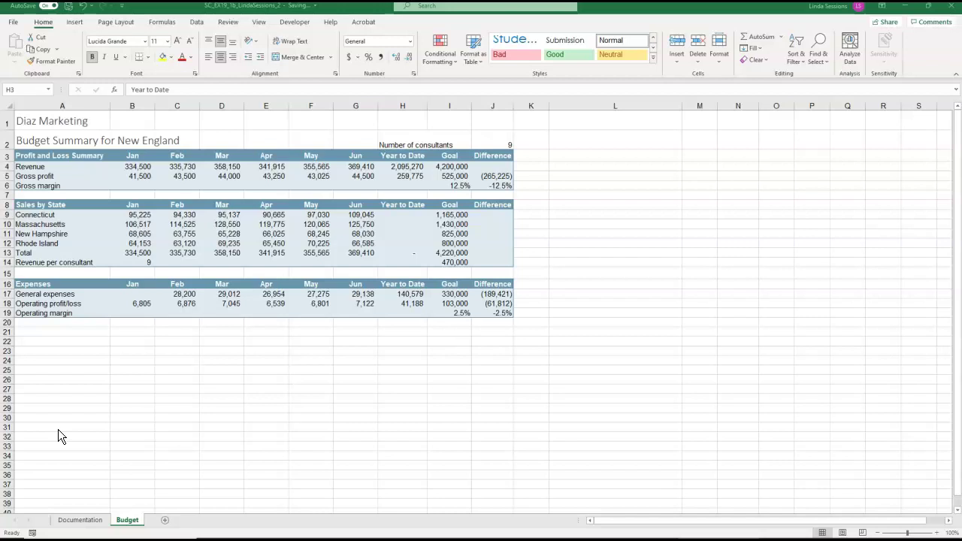
- Enter =H4-I4 in J4 so the Revenue Difference shows (2,104,730)
left_click(68, 343)
left_click(489, 165)
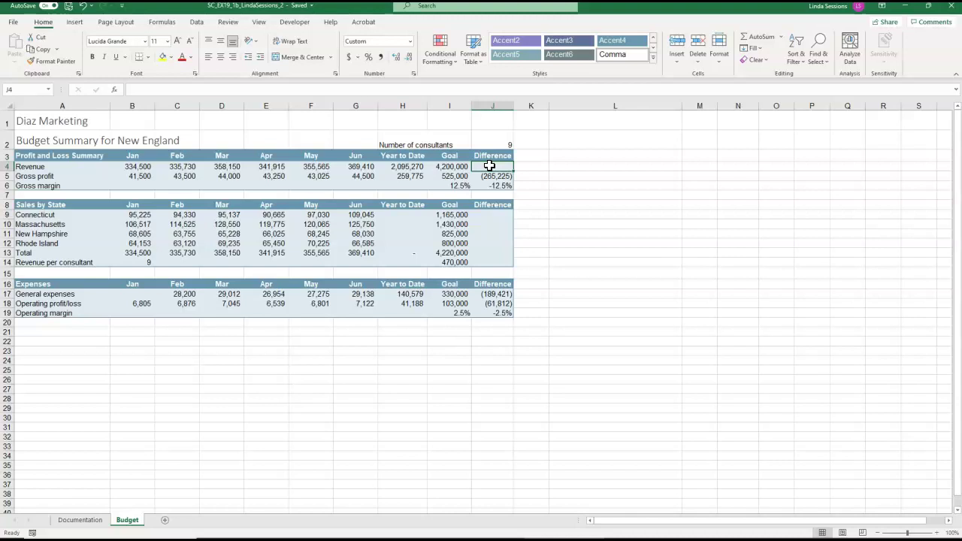
type("=")
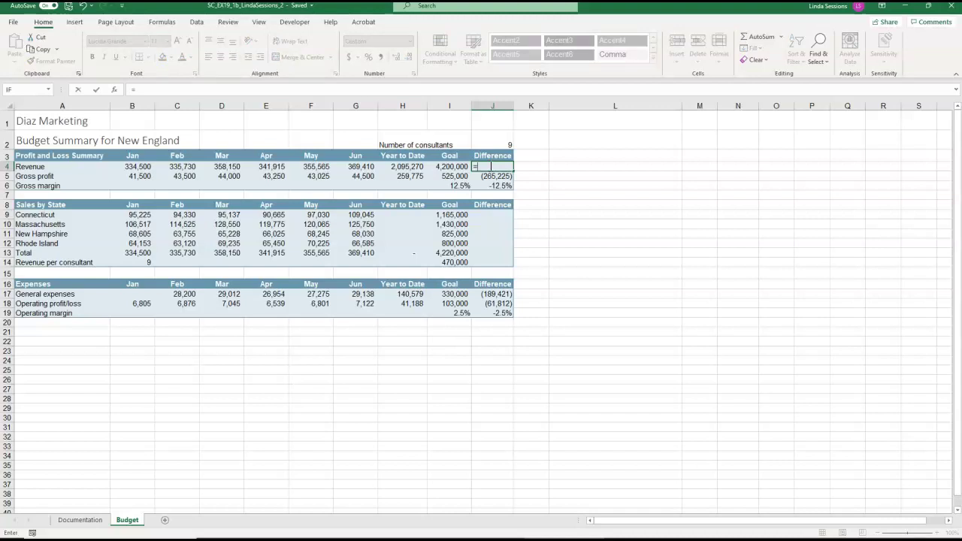
left_click(397, 166)
type("-")
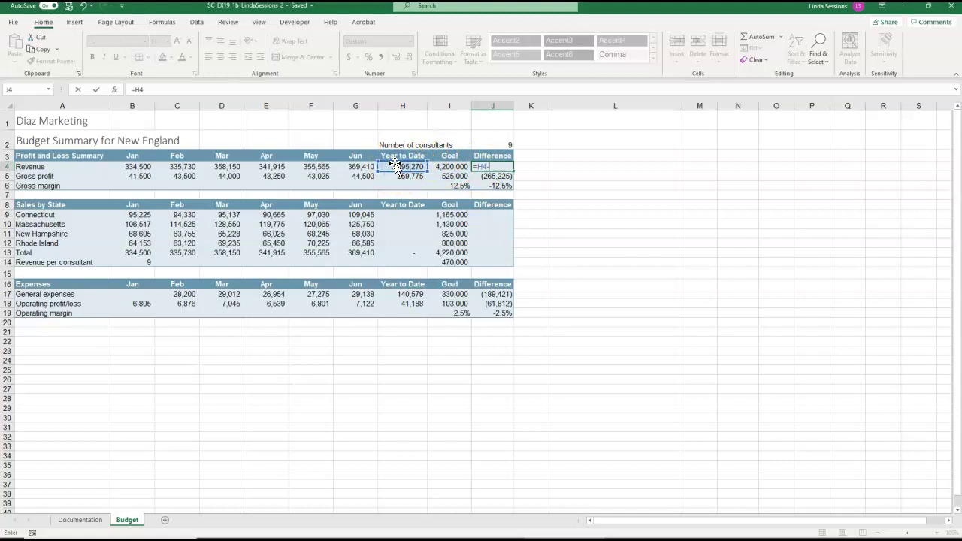
left_click(449, 166)
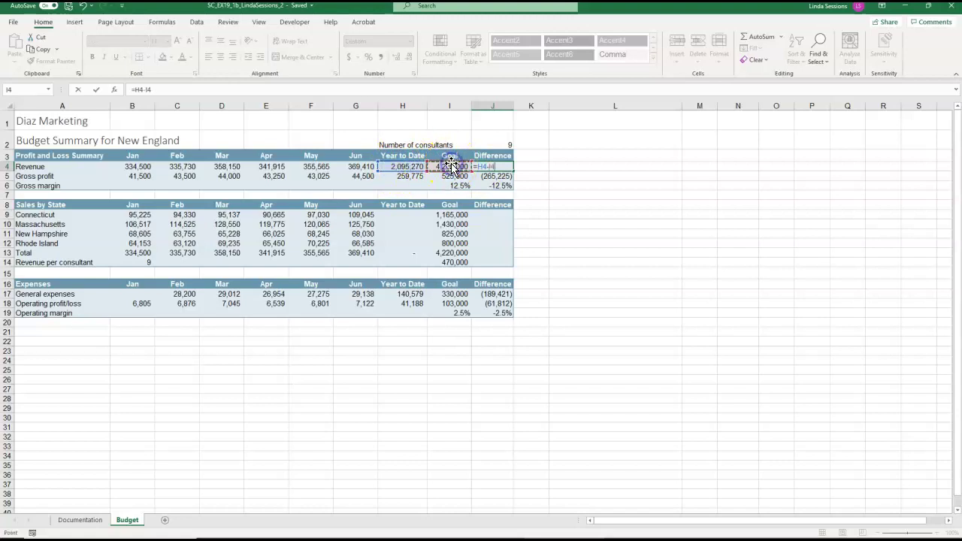
key("Return")
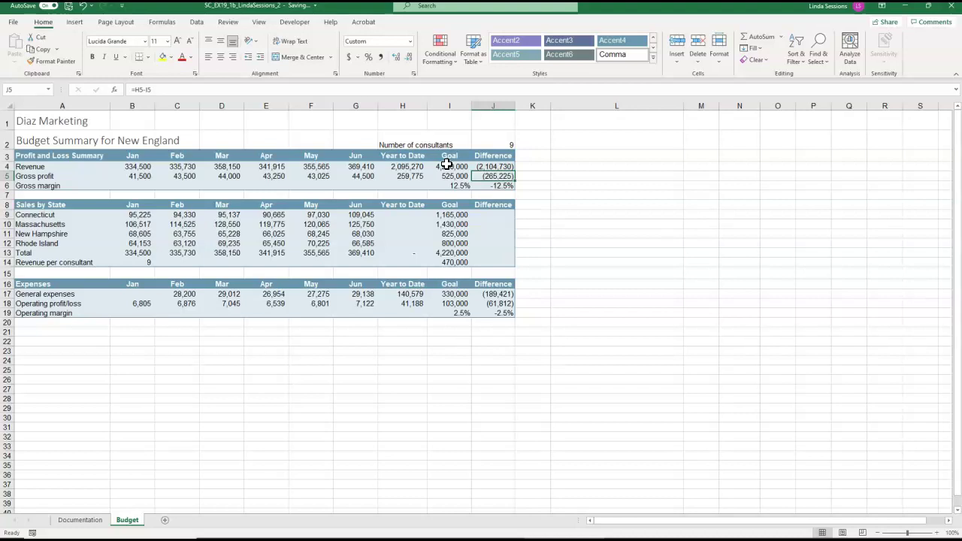
- Enter =B5/B4 in B6 and fill the Gross margin formula across through H6
left_click(129, 182)
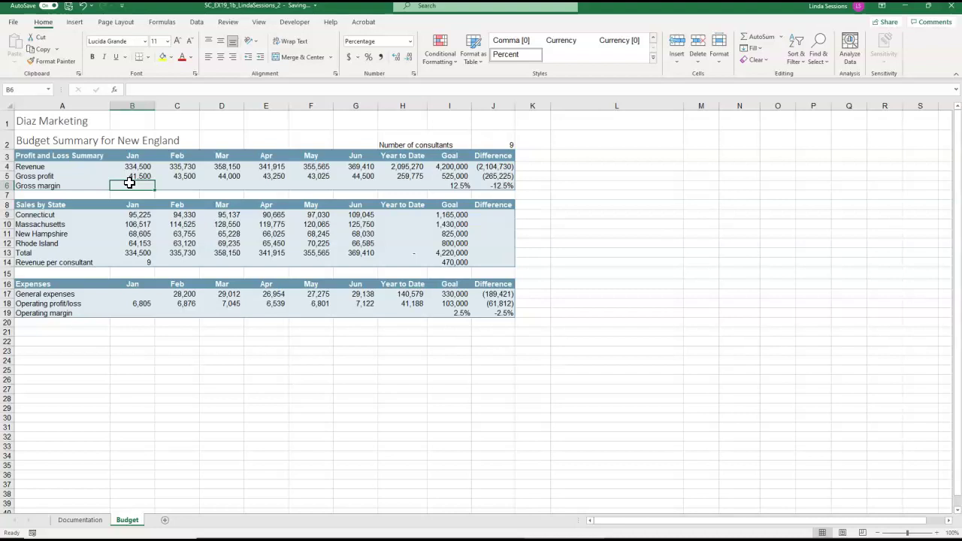
type("=")
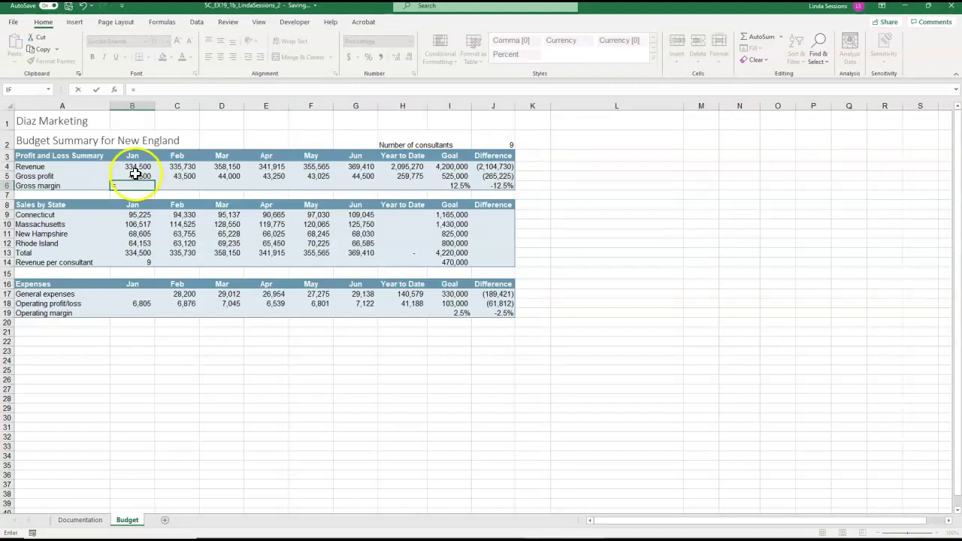
left_click(122, 176)
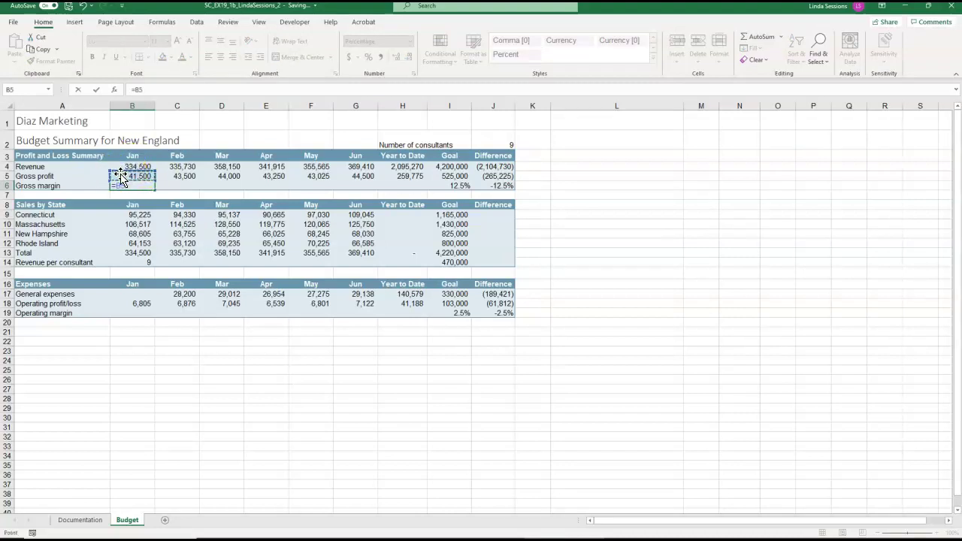
type("/")
left_click(138, 165)
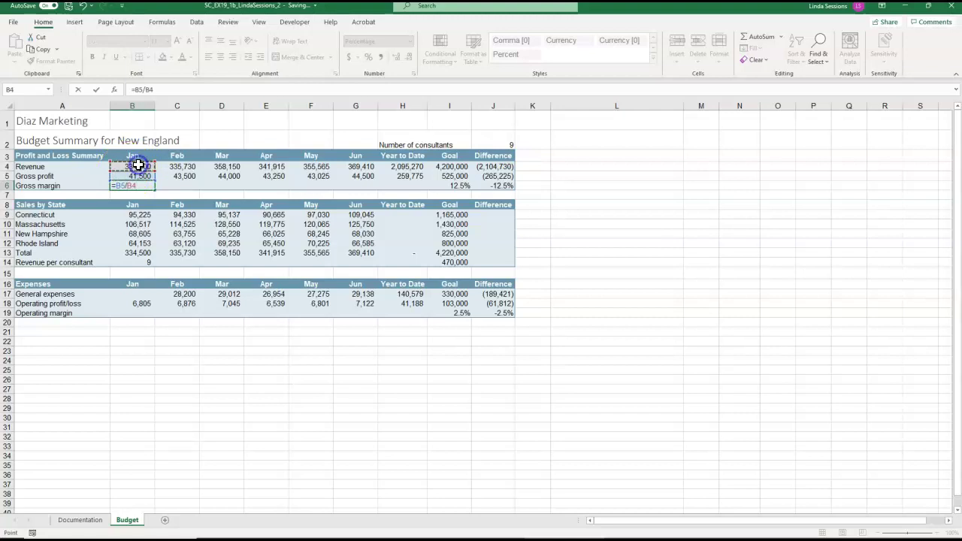
key("Return")
left_click(143, 185)
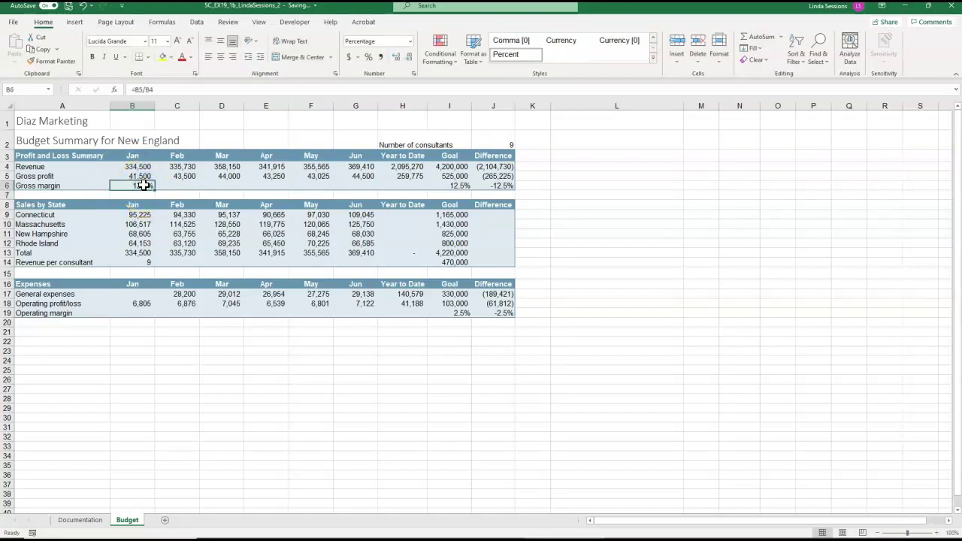
left_click(155, 190)
left_click_drag(154, 190, 426, 192)
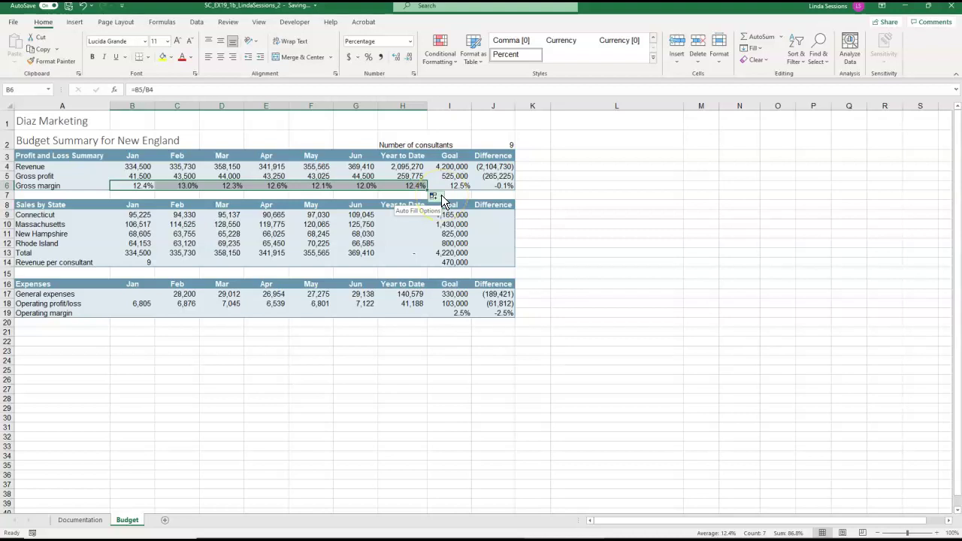
left_click(563, 207)
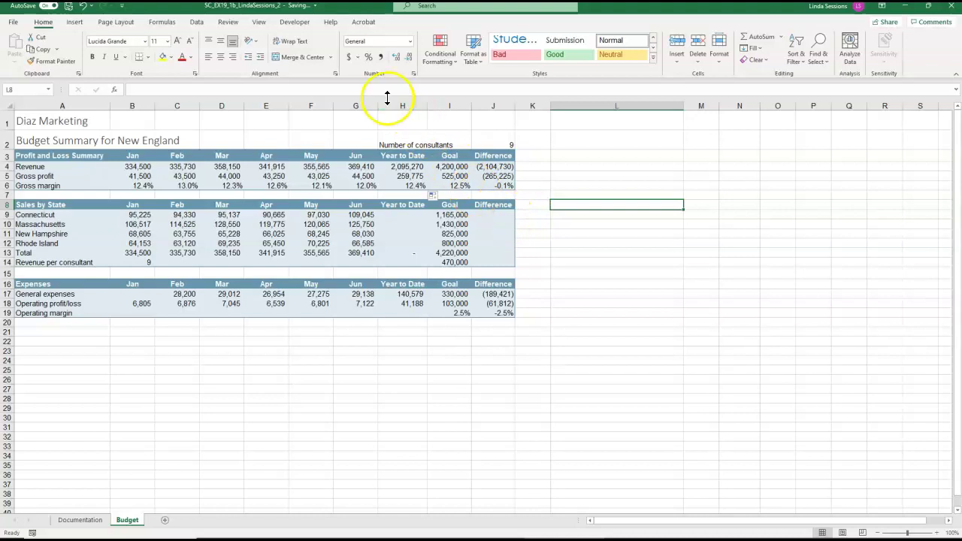
- AutoSum Connecticut's Jan–Jun sales in H9 and copy the total down through H12
left_click(392, 216)
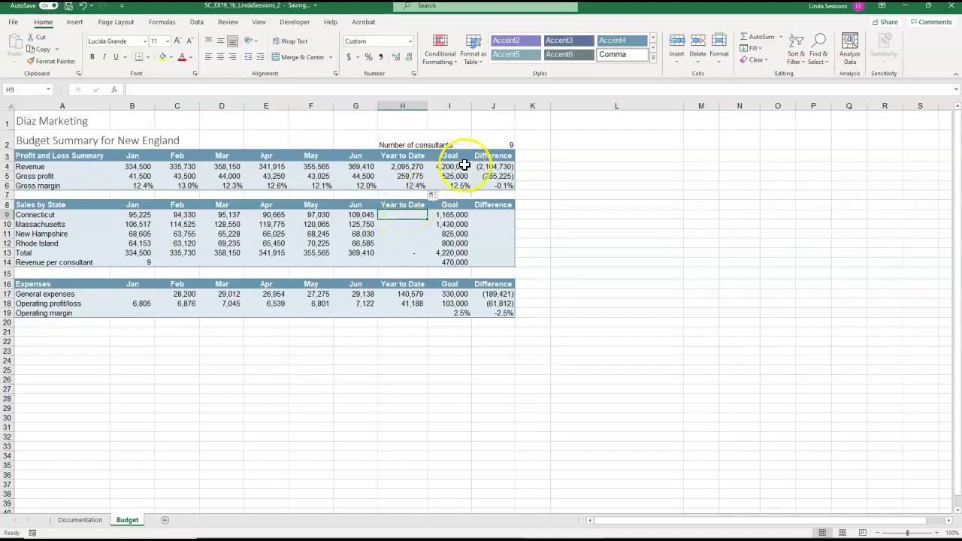
left_click(755, 37)
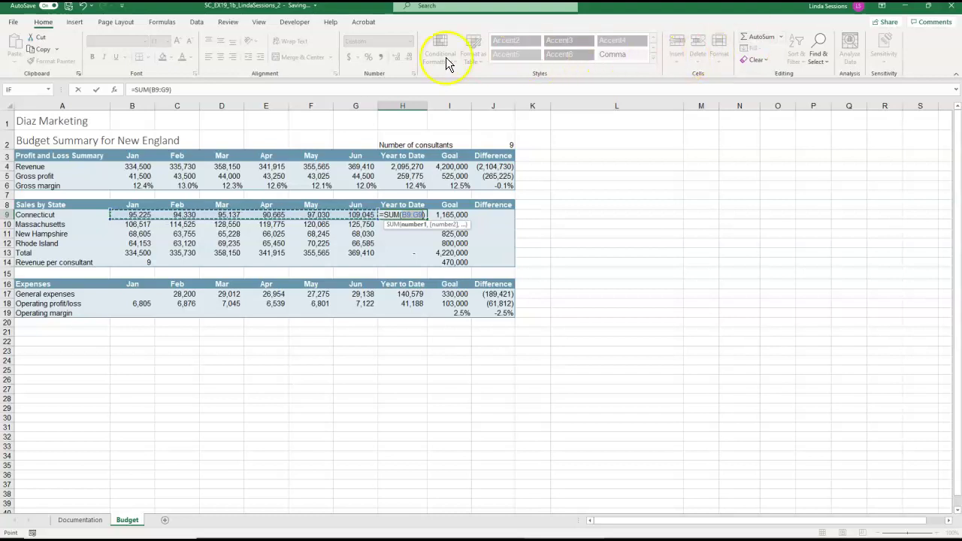
left_click(96, 91)
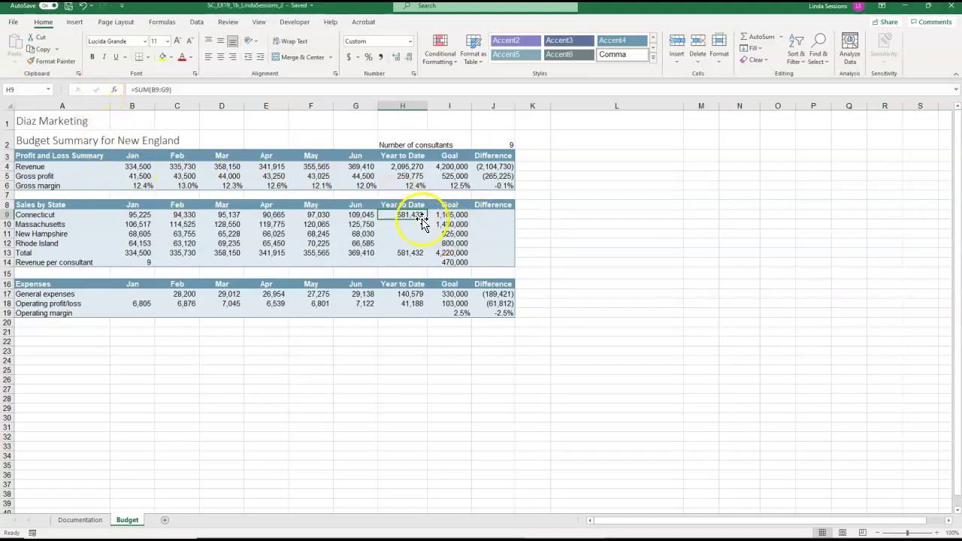
left_click_drag(426, 219, 426, 246)
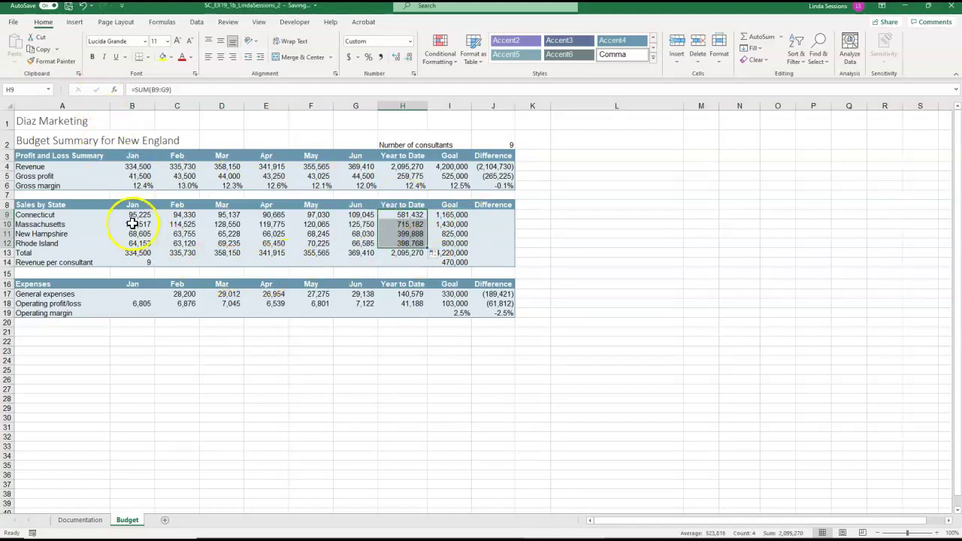
left_click(129, 294)
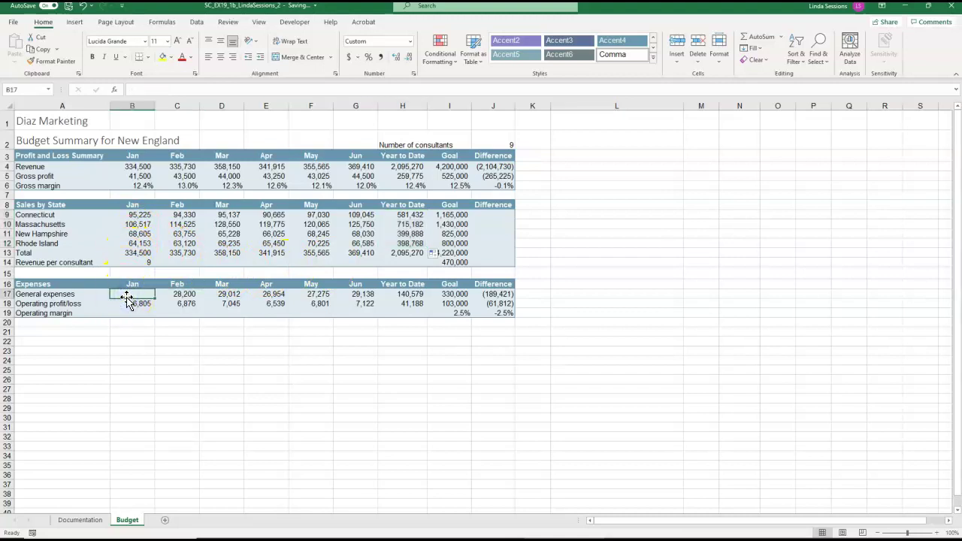
- Enter 27363 as January's general expenses in B17
type("27")
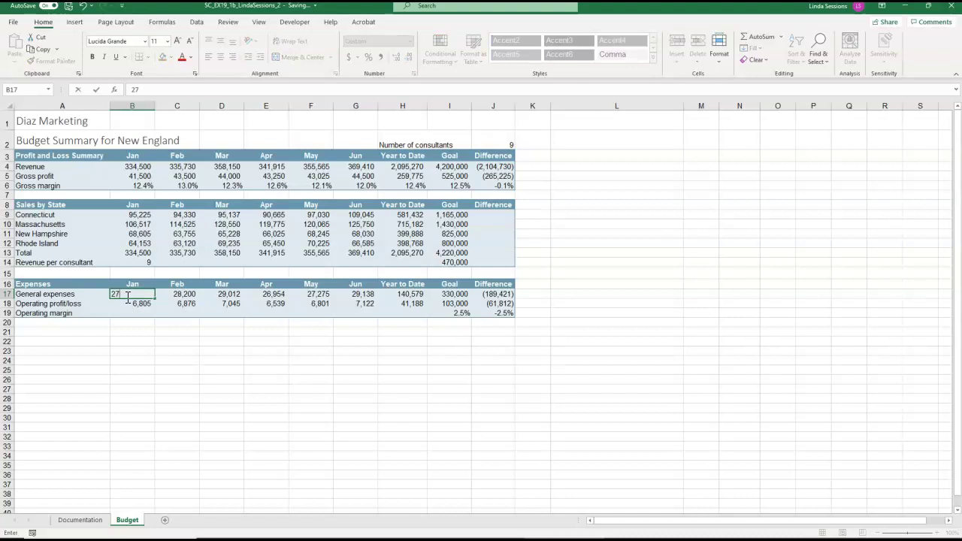
type("363")
key("Return")
left_click(189, 394)
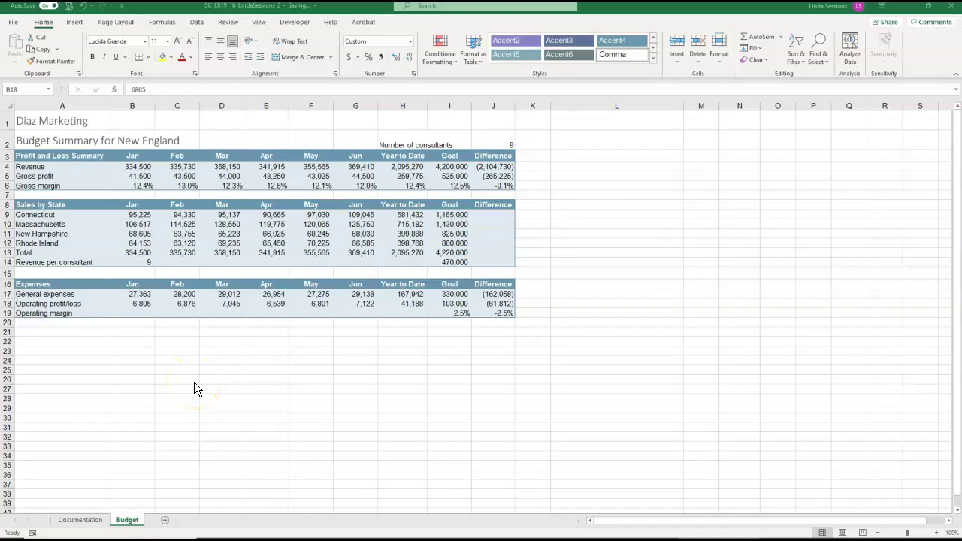
- Enter =H9-I9 in J9 for Connecticut's sales Difference
left_click(490, 216)
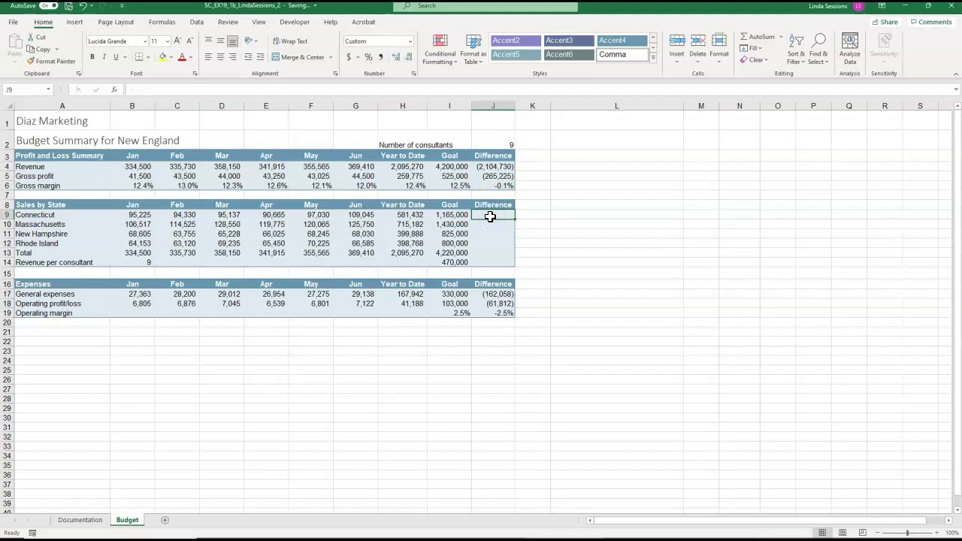
type("=")
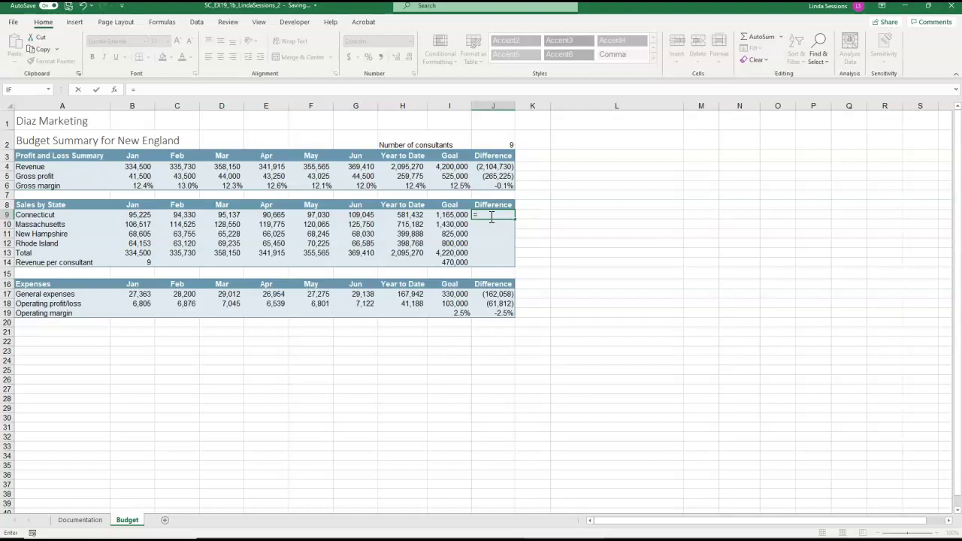
left_click(403, 216)
type("-")
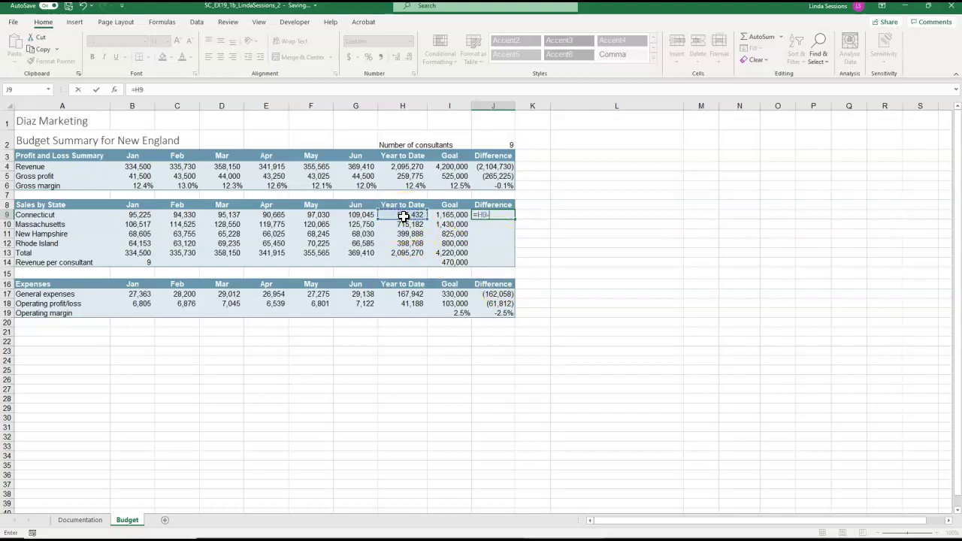
left_click(449, 216)
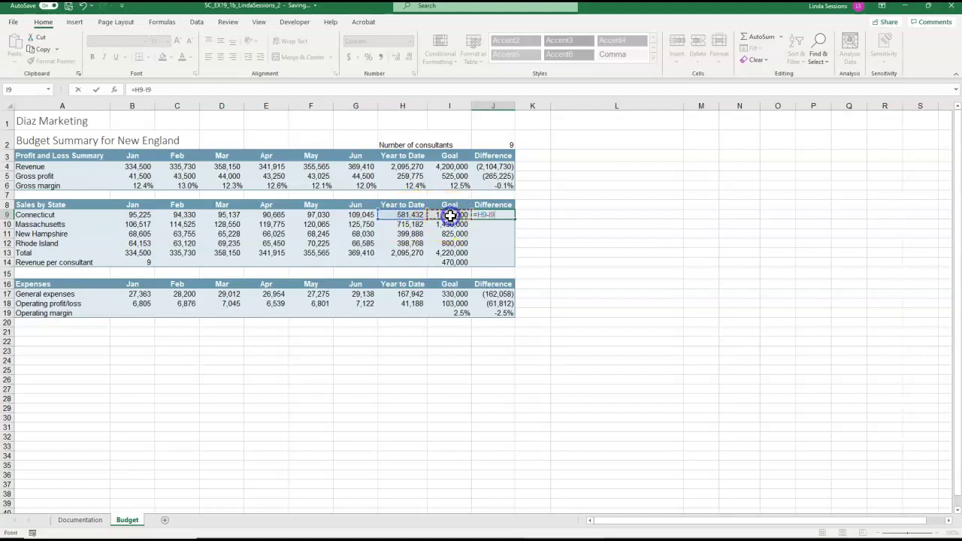
left_click(97, 90)
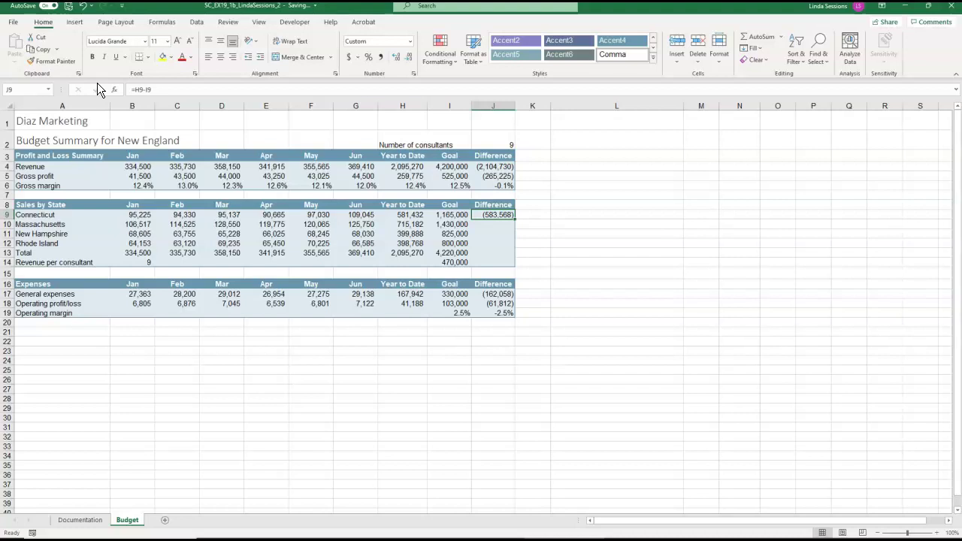
- Copy the Difference formula and paste it as formulas only into J10:J14
left_click(41, 49)
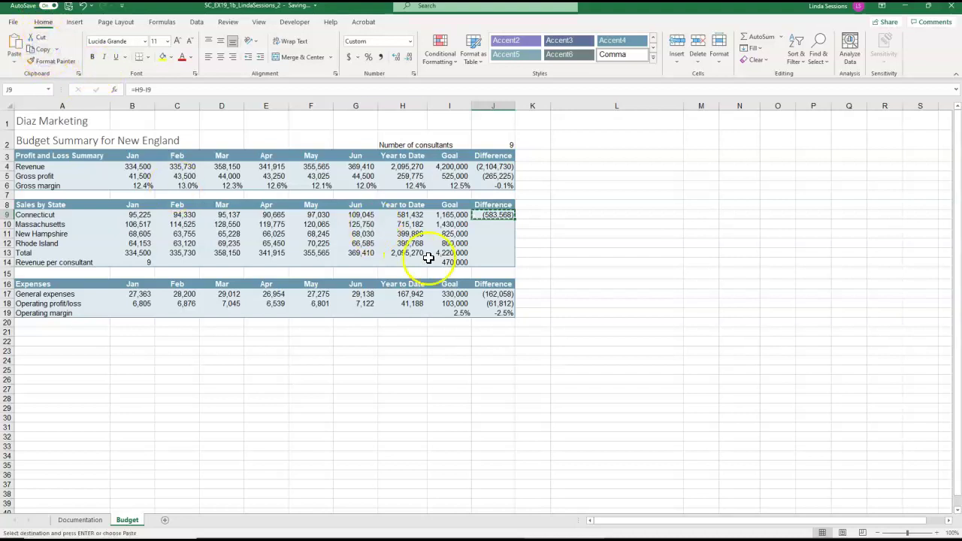
left_click_drag(493, 224, 492, 249)
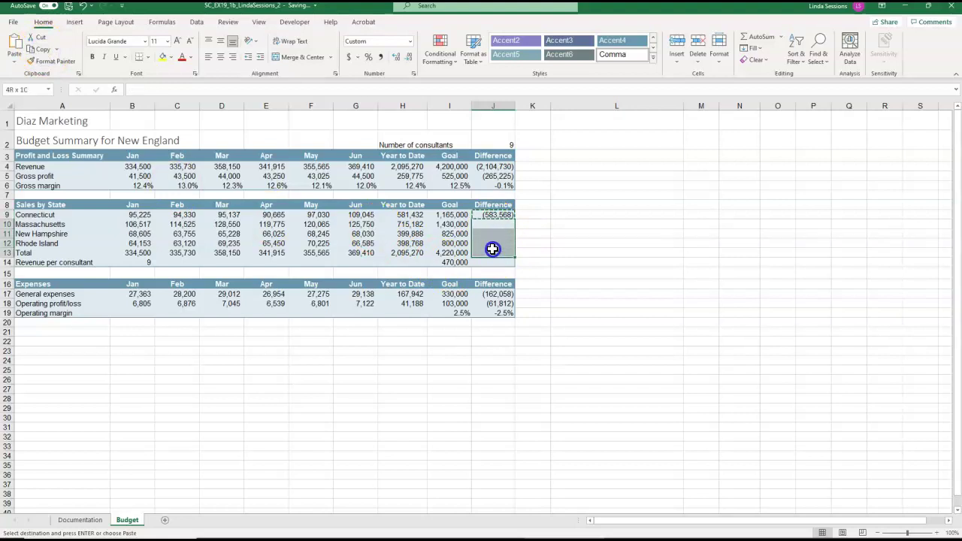
left_click_drag(492, 249, 492, 261)
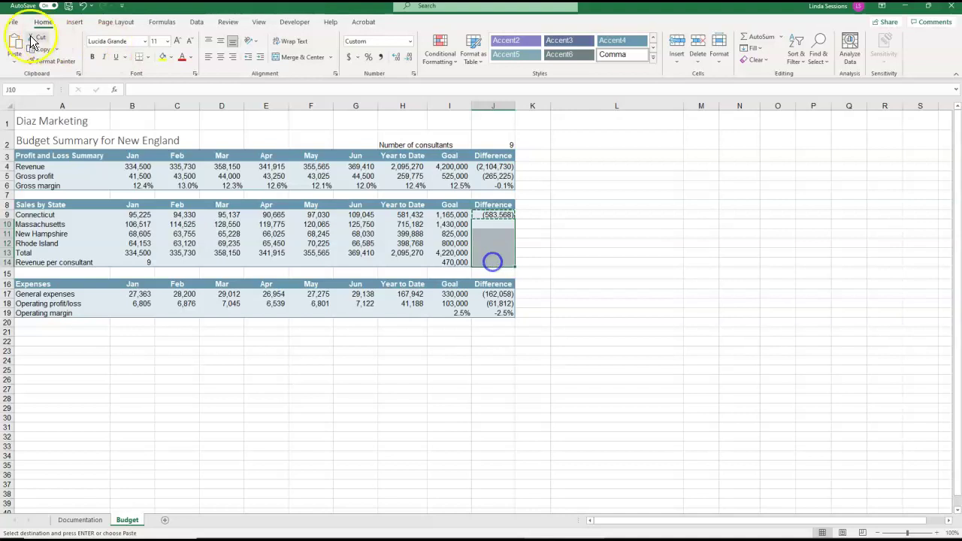
left_click(11, 61)
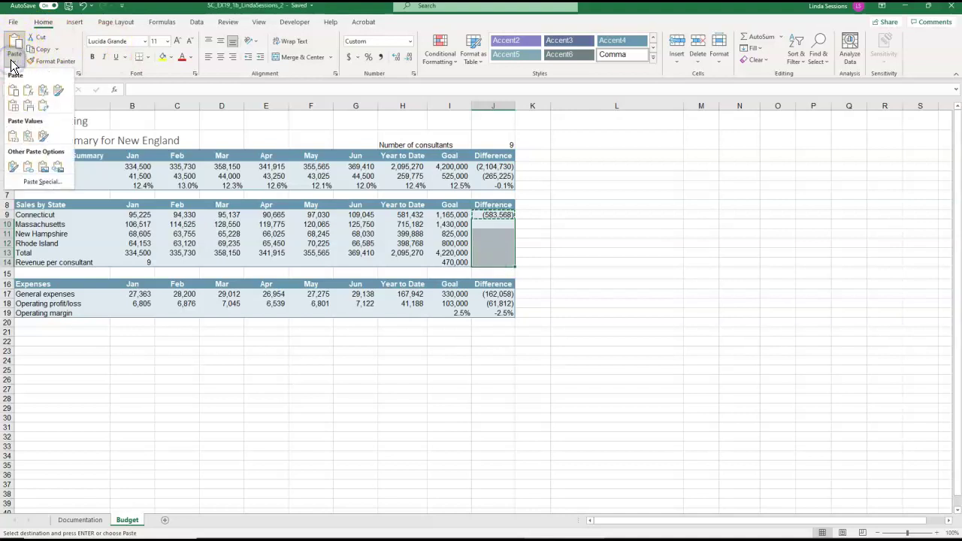
left_click(29, 93)
left_click(623, 260)
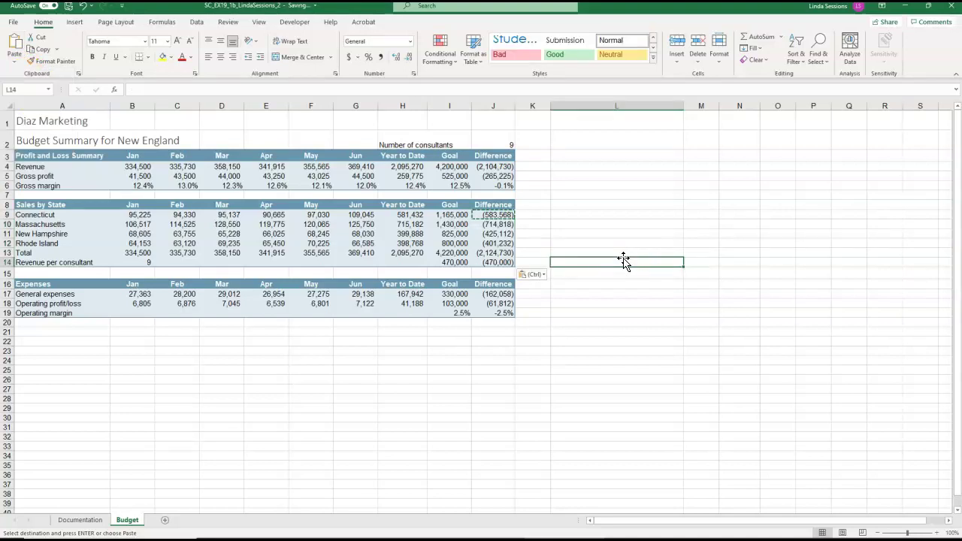
left_click(605, 261)
key("Escape")
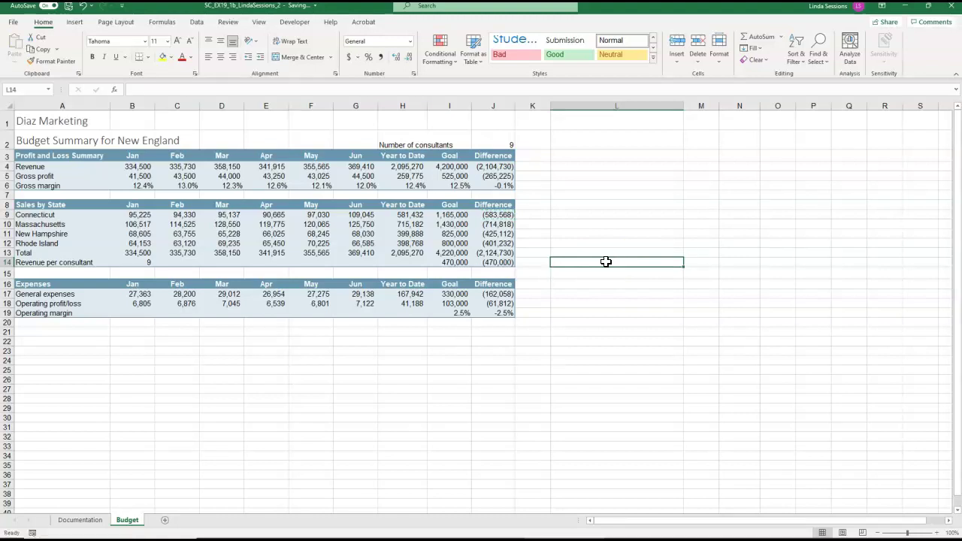
left_click(136, 263)
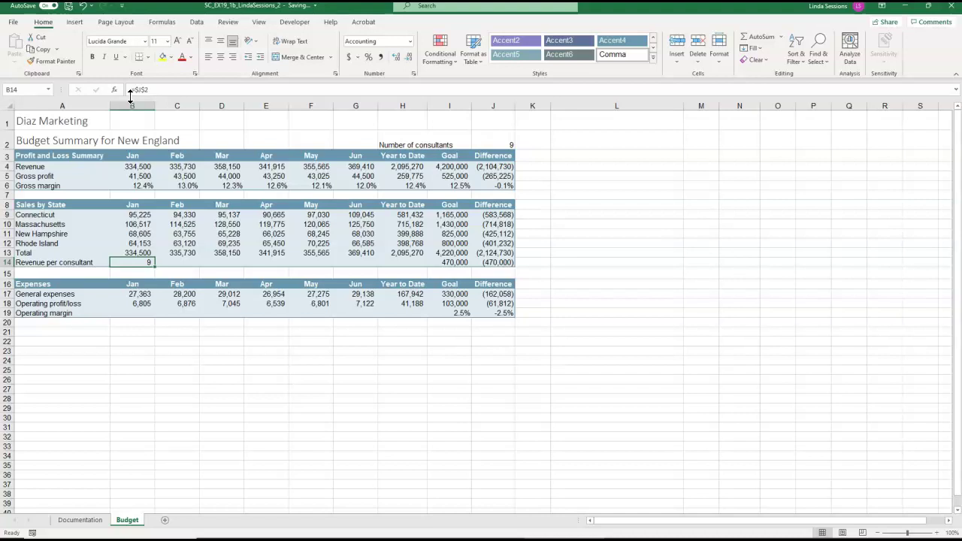
- Change B14 to =B13/$J$2 and fill revenue per consultant across to H14
left_click(134, 89)
left_click(136, 90)
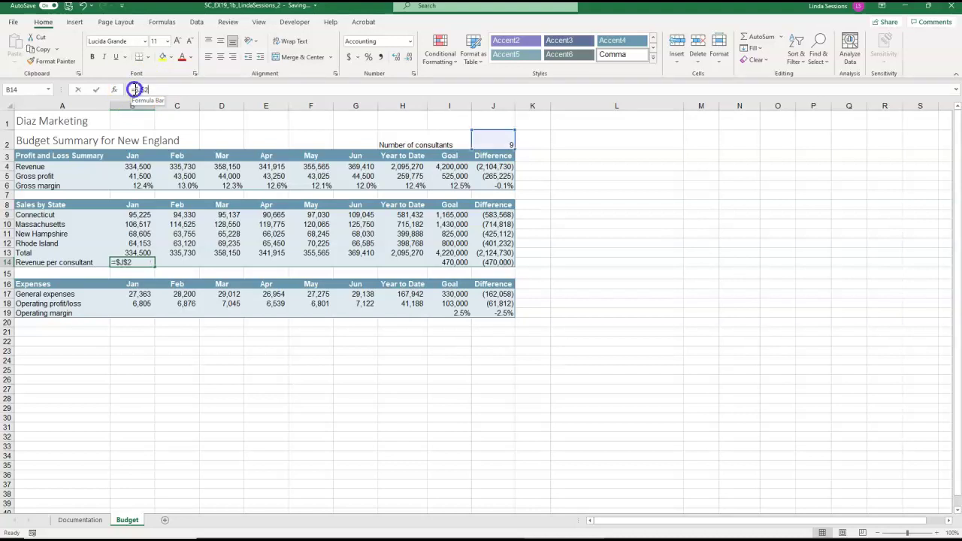
left_click(204, 90)
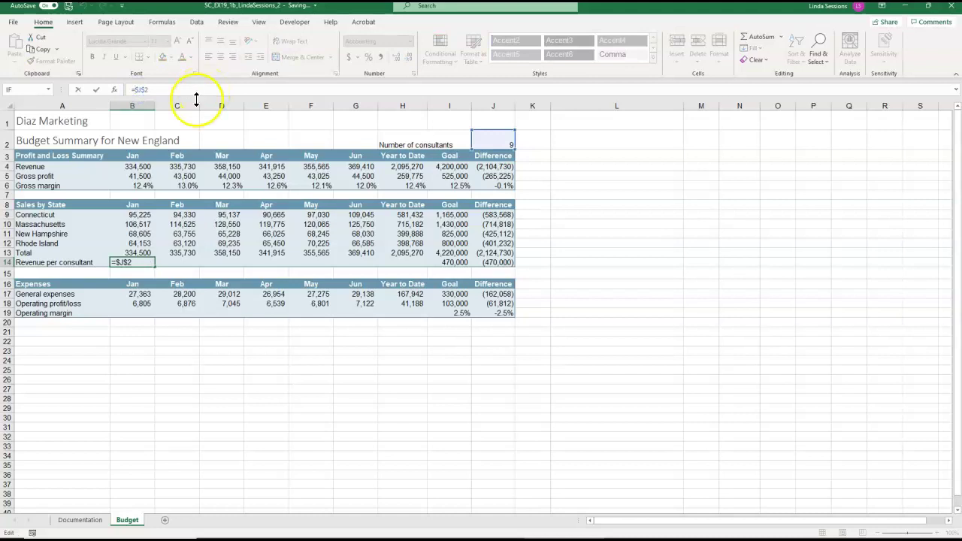
left_click(125, 252)
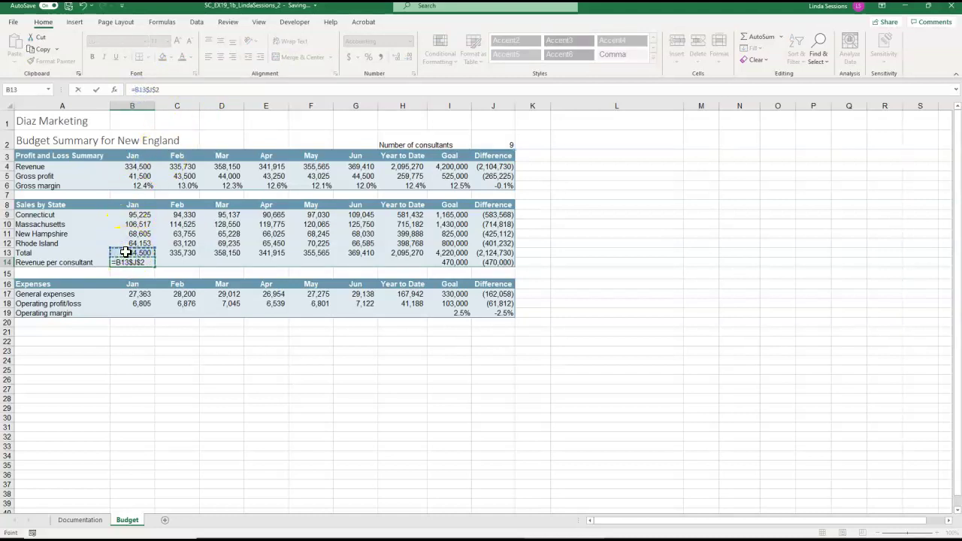
type("/")
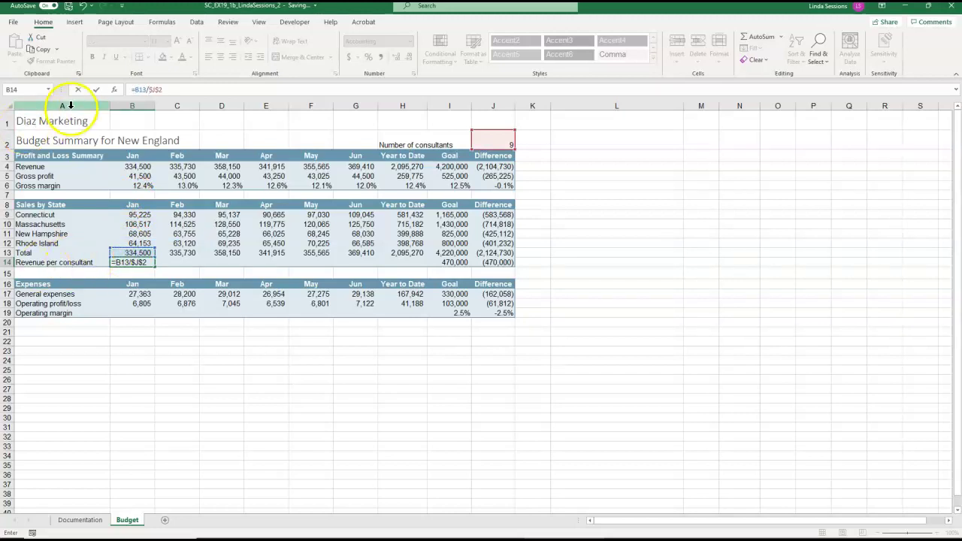
left_click(98, 88)
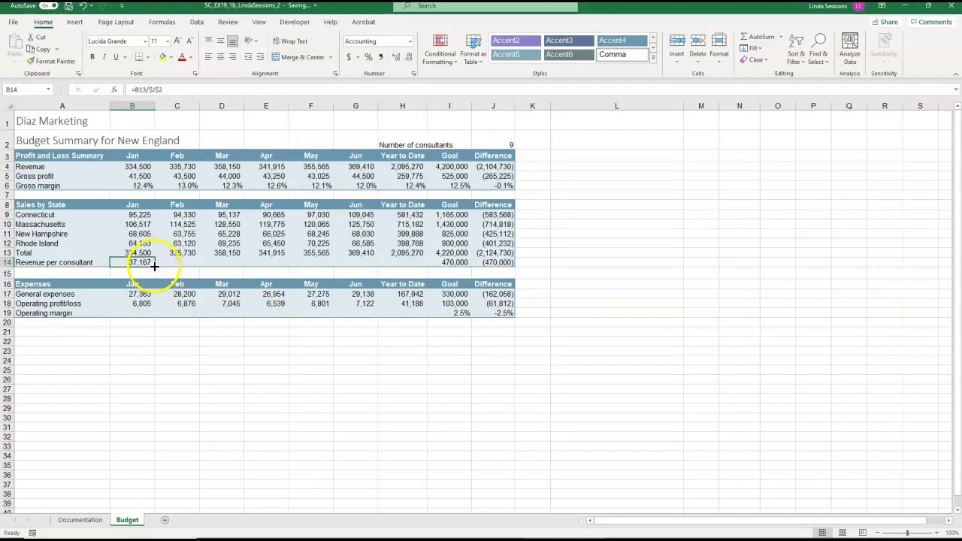
left_click_drag(154, 265, 405, 263)
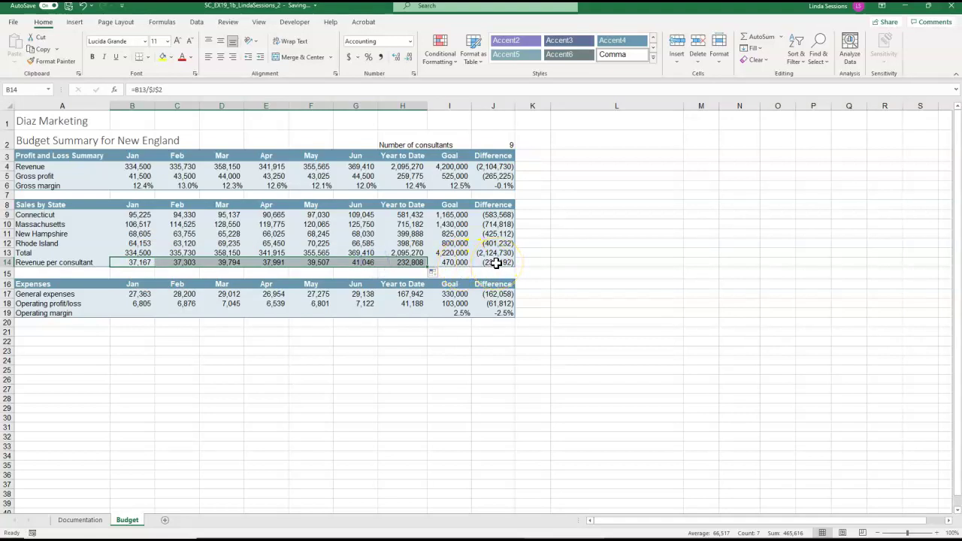
- Enter =B18/B4 in B19 and fill the operating margin across to H19
left_click(242, 459)
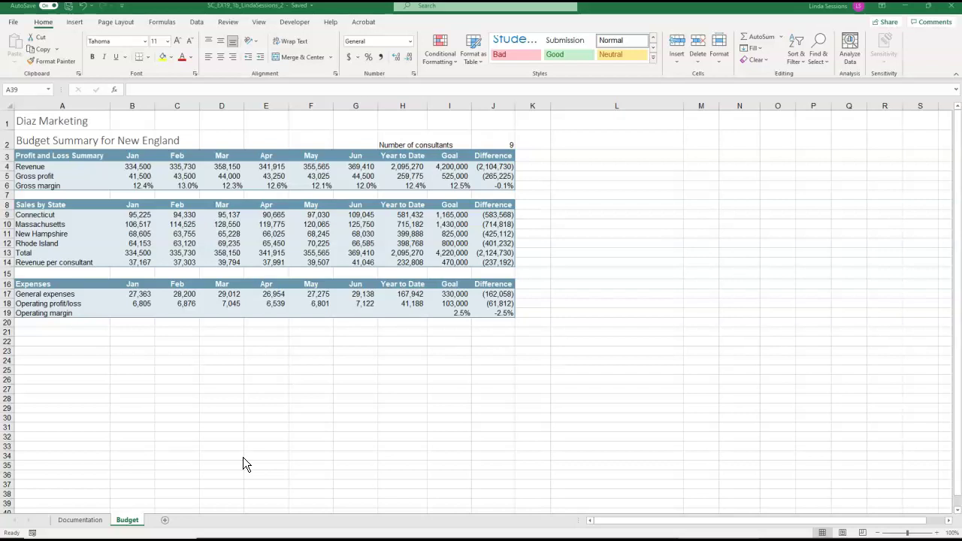
left_click(133, 312)
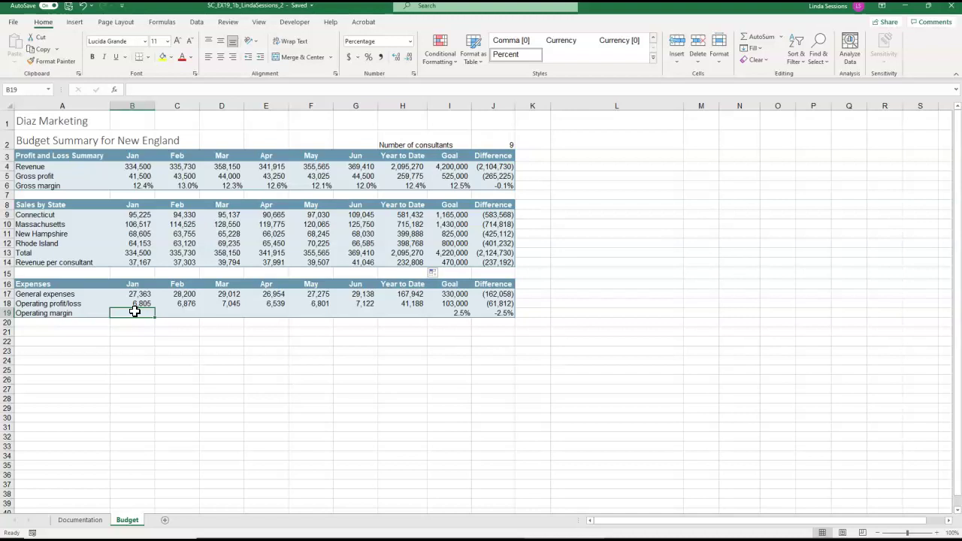
type("=")
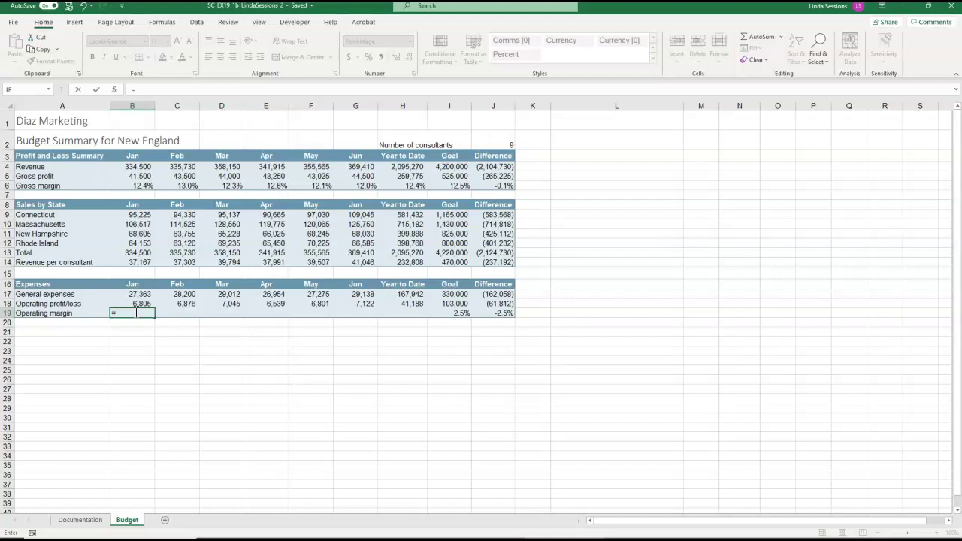
left_click(118, 302)
type("/")
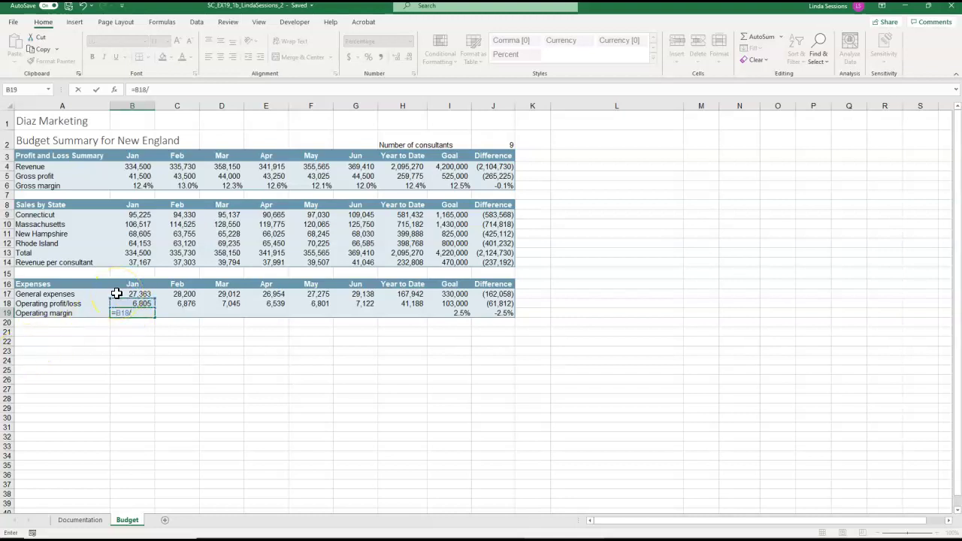
left_click(138, 167)
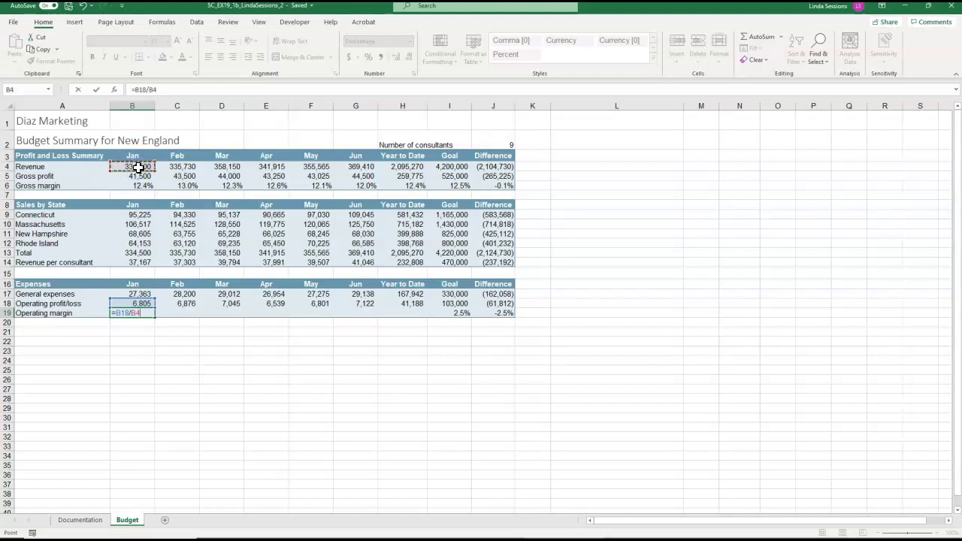
left_click(97, 89)
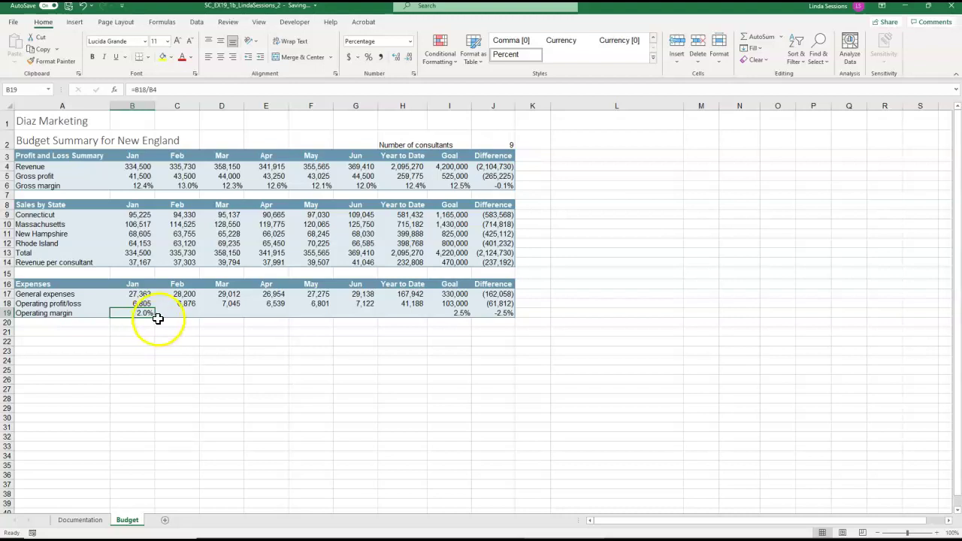
left_click_drag(157, 318, 410, 317)
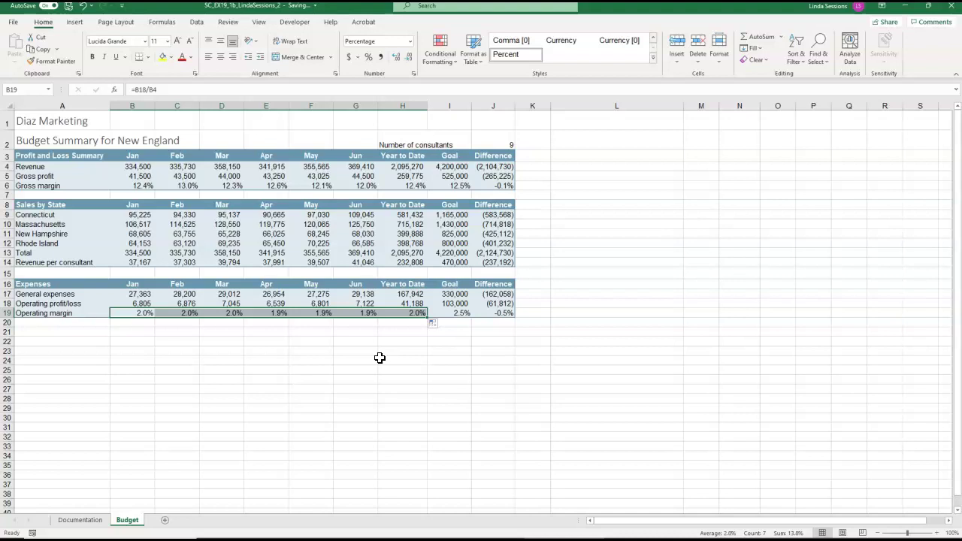
- Select the state names (A8:A12) together with their Year to Date sales (H8:H12) for charting
left_click_drag(32, 204, 33, 241)
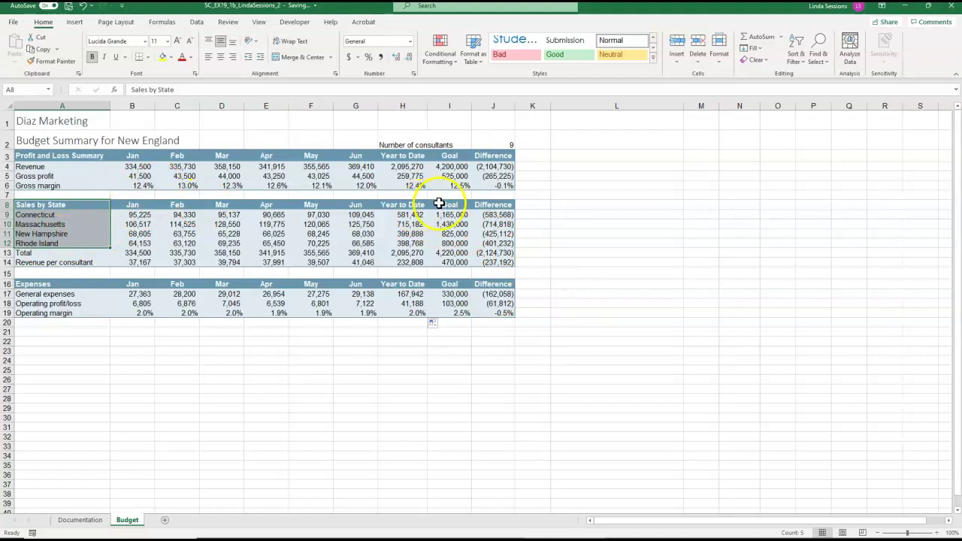
left_click_drag(395, 204, 394, 241)
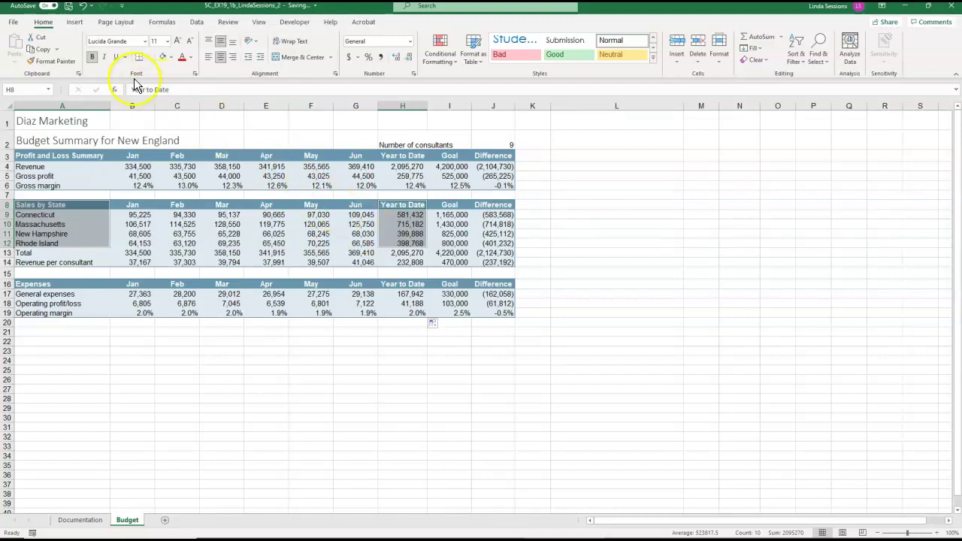
left_click(74, 23)
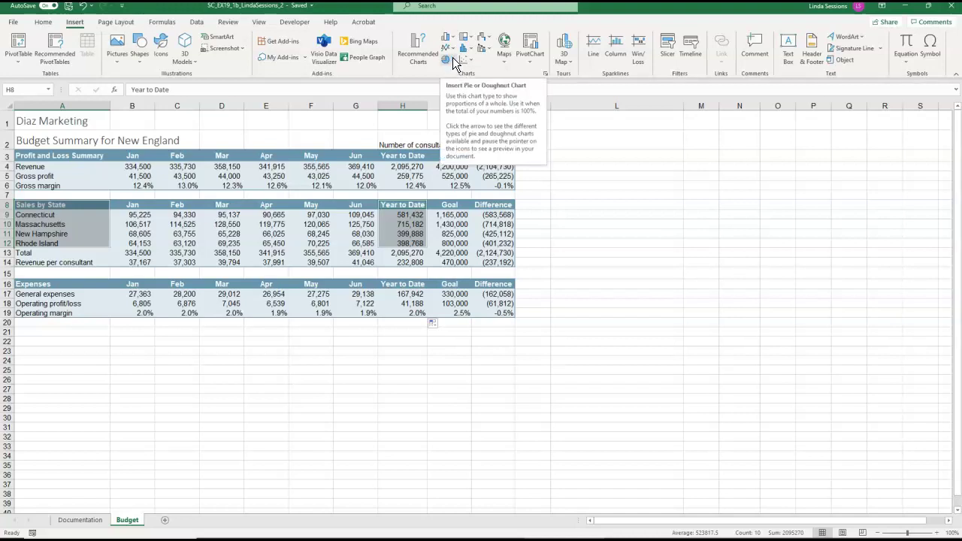
- Insert a 2-D pie chart and retitle it 'Total Year to Date Sales by State'
left_click(453, 60)
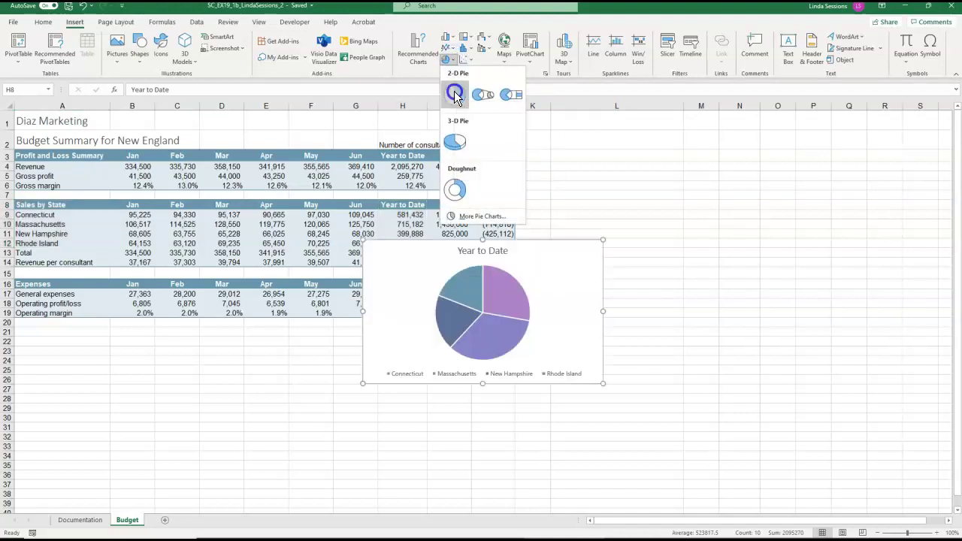
left_click(454, 96)
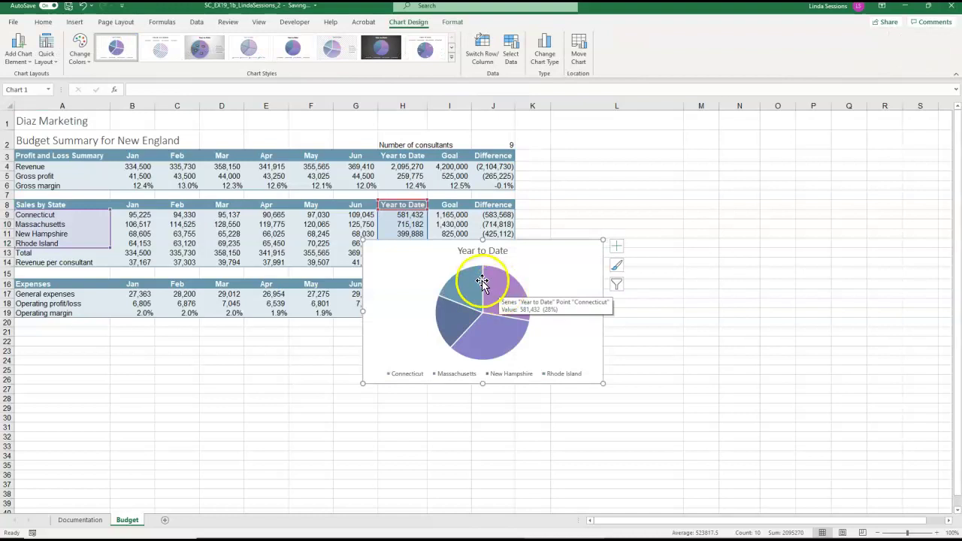
left_click(484, 251)
left_click(459, 252)
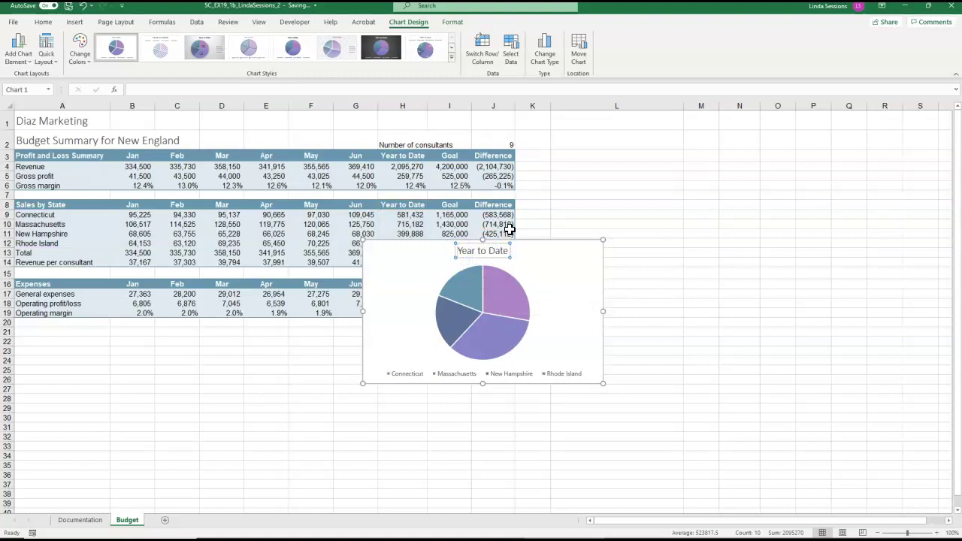
type("Total")
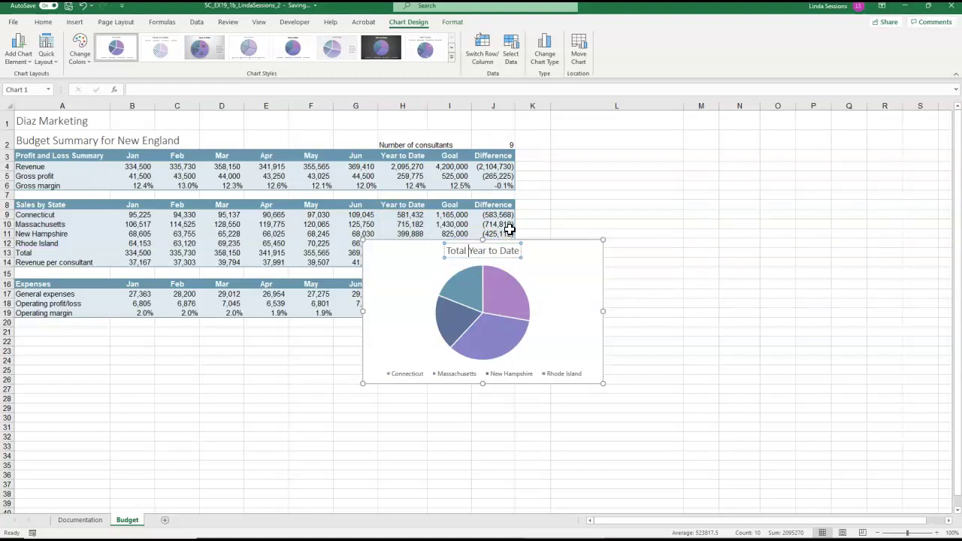
left_click(506, 237)
left_click(517, 249)
type("Sale")
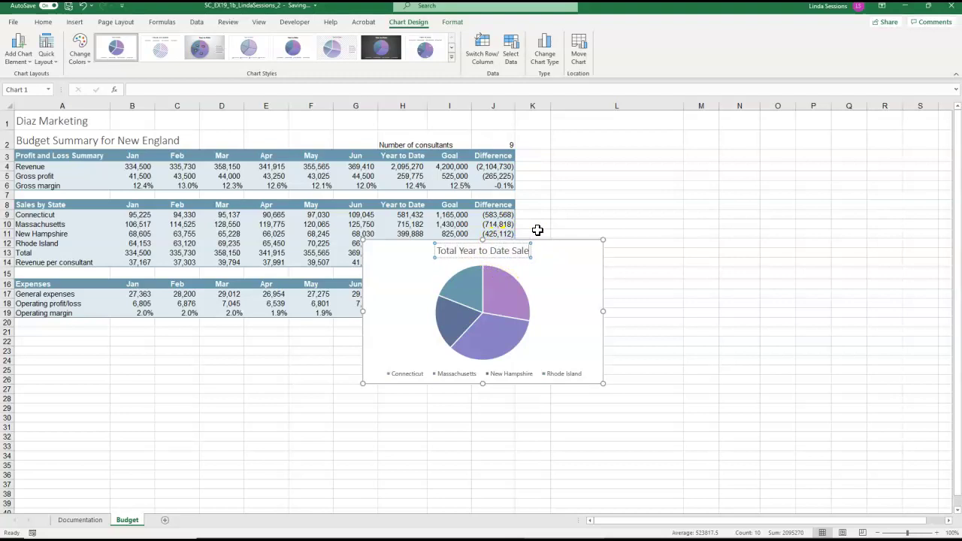
type("s by State")
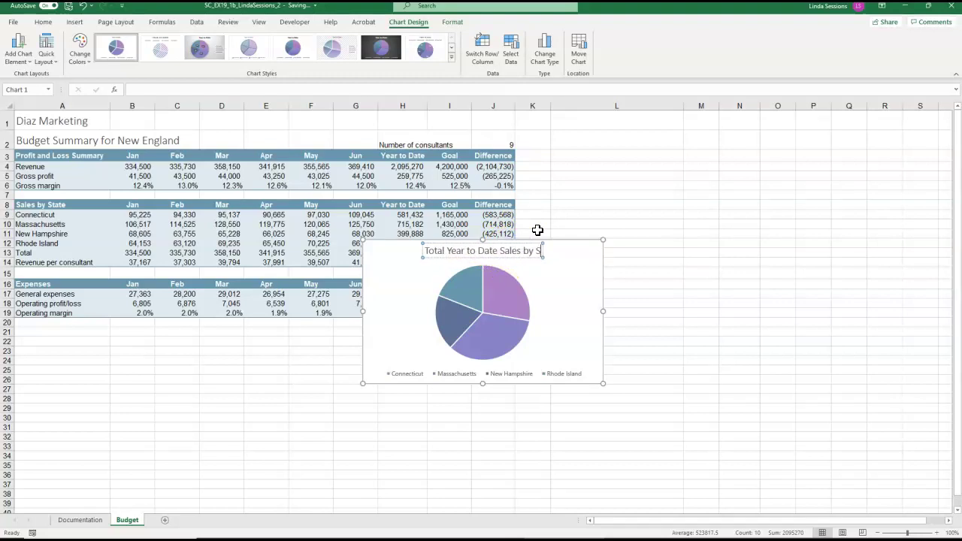
- Move the pie chart right of the budget table beside rows 3–17 and shrink it slightly
scroll(566, 259, "down", 1)
left_click(566, 260)
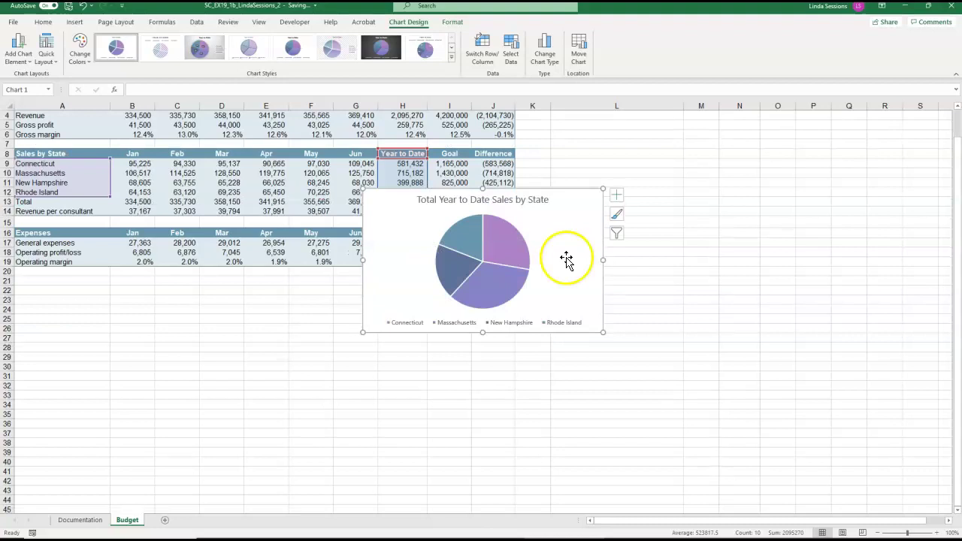
left_click(543, 187)
left_click_drag(544, 187, 717, 120)
scroll(833, 195, "up", 2)
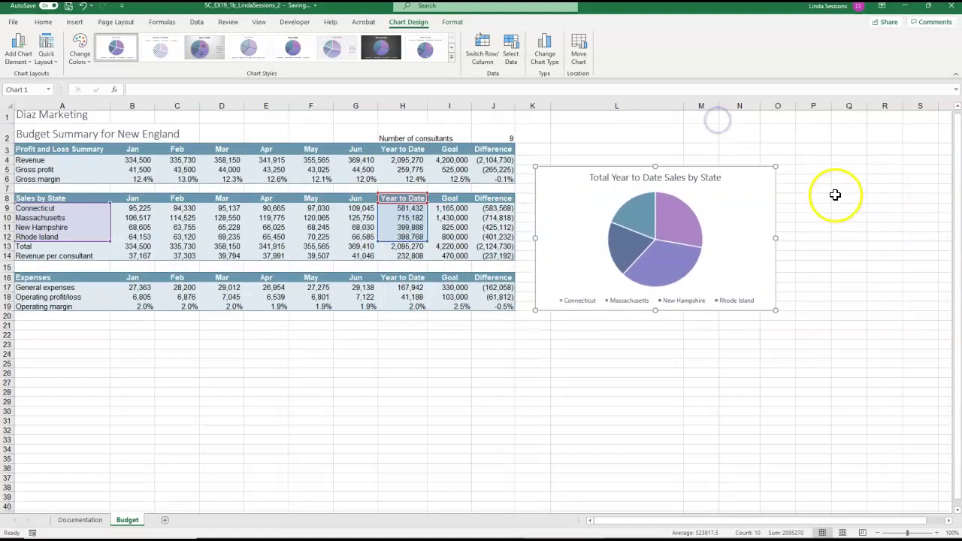
left_click_drag(596, 174, 577, 150)
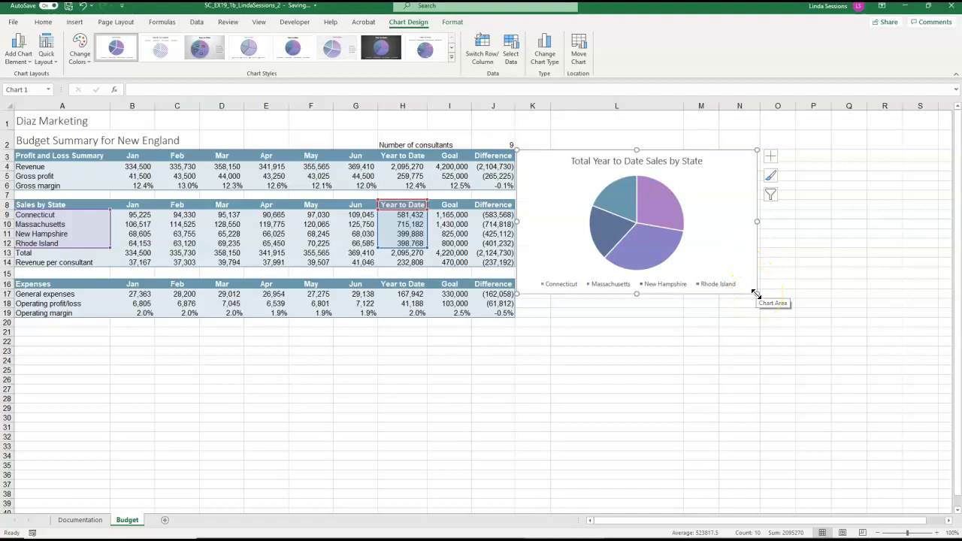
left_click_drag(755, 293, 715, 297)
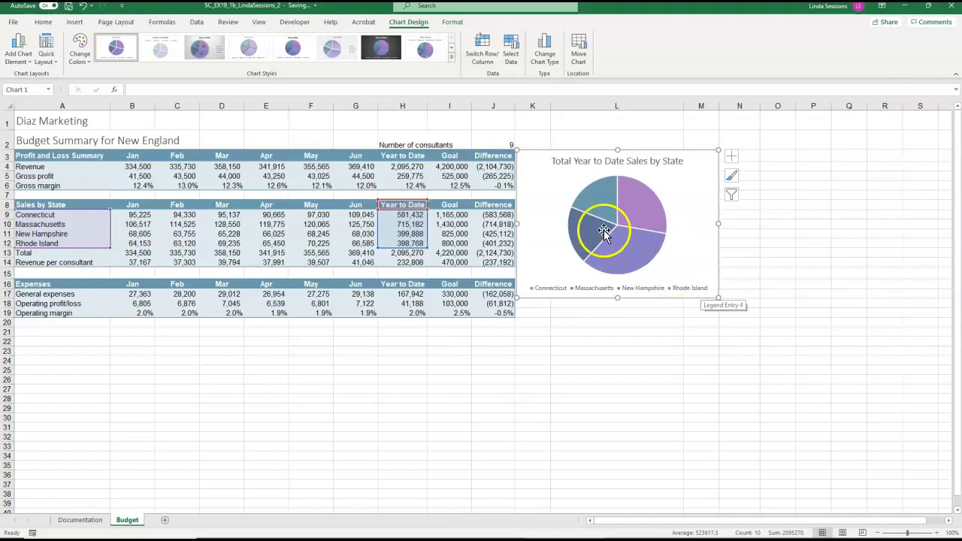
- Apply chart Style 11 for percentage slice labels and a bold title, then deselect the chart
left_click(327, 49)
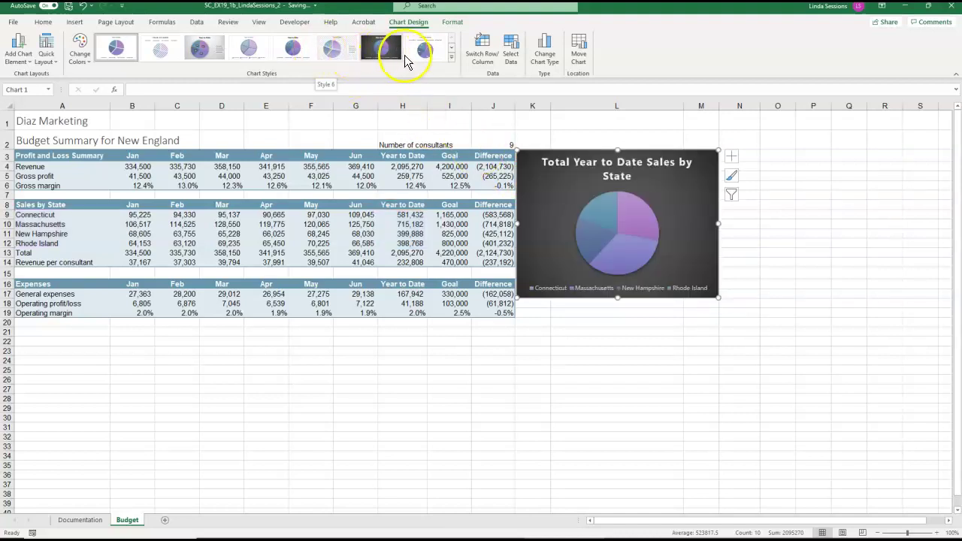
left_click(424, 50)
left_click(450, 57)
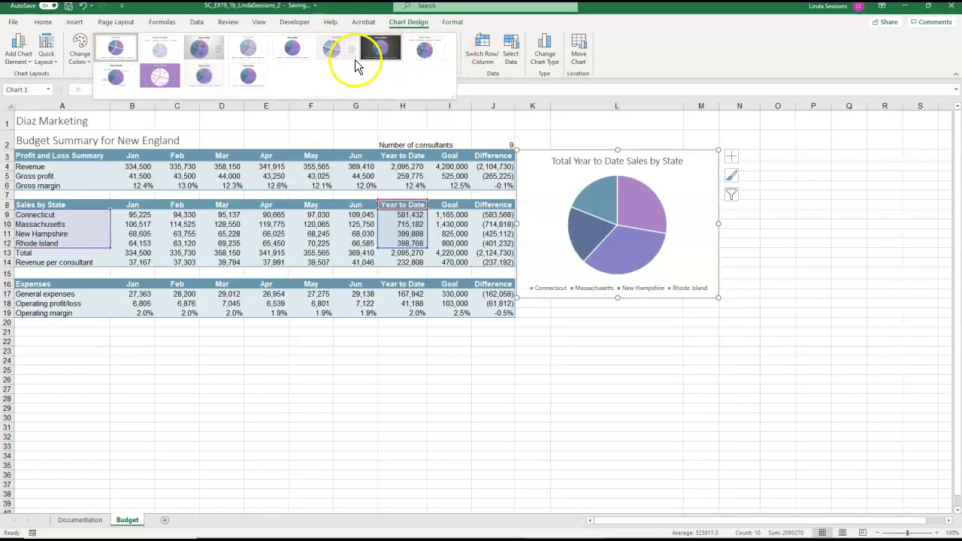
left_click(208, 78)
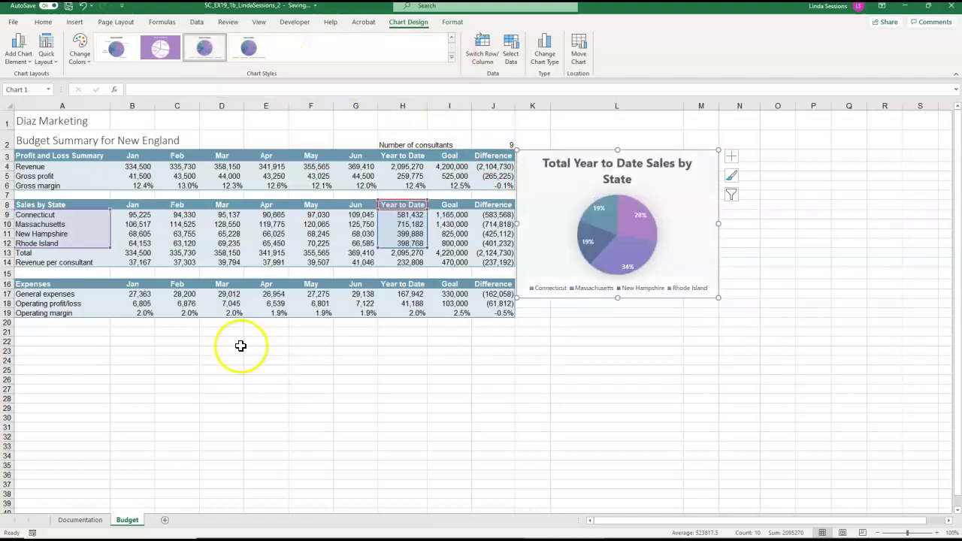
left_click(240, 344)
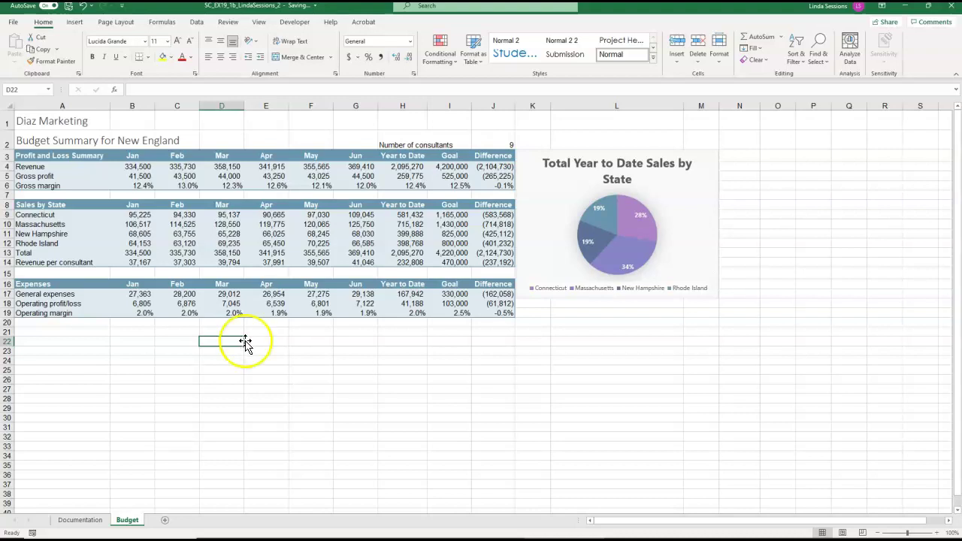
- Turn off gridlines on the Budget sheet and check the result
left_click(258, 22)
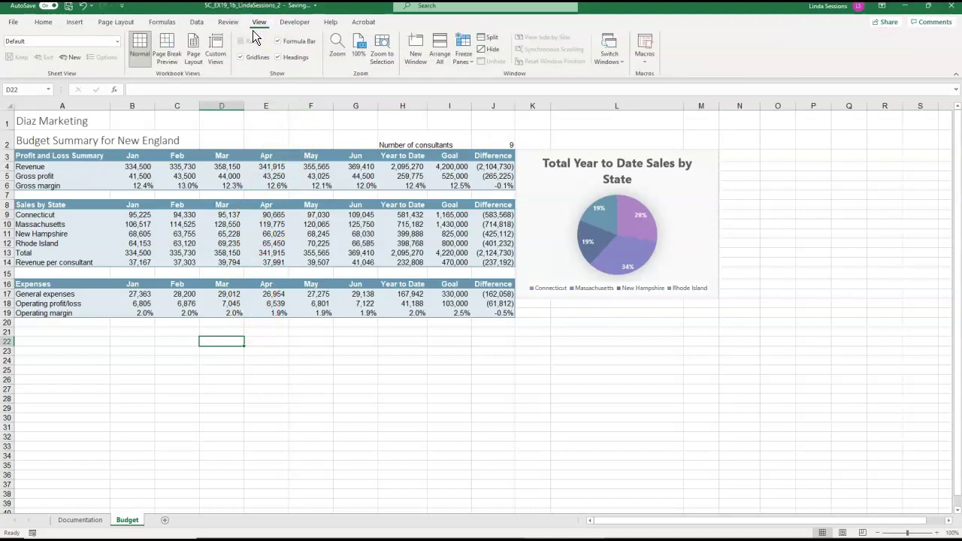
left_click(241, 57)
left_click(241, 58)
left_click(319, 350)
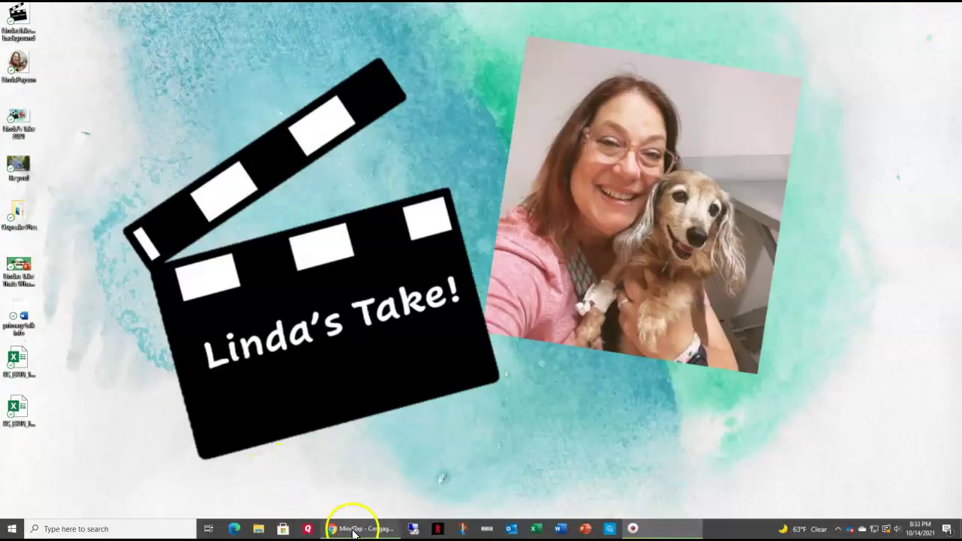
- Upload the _2 workbook from the Desktop to MindTap, submit it, and view the graded report
left_click(353, 530)
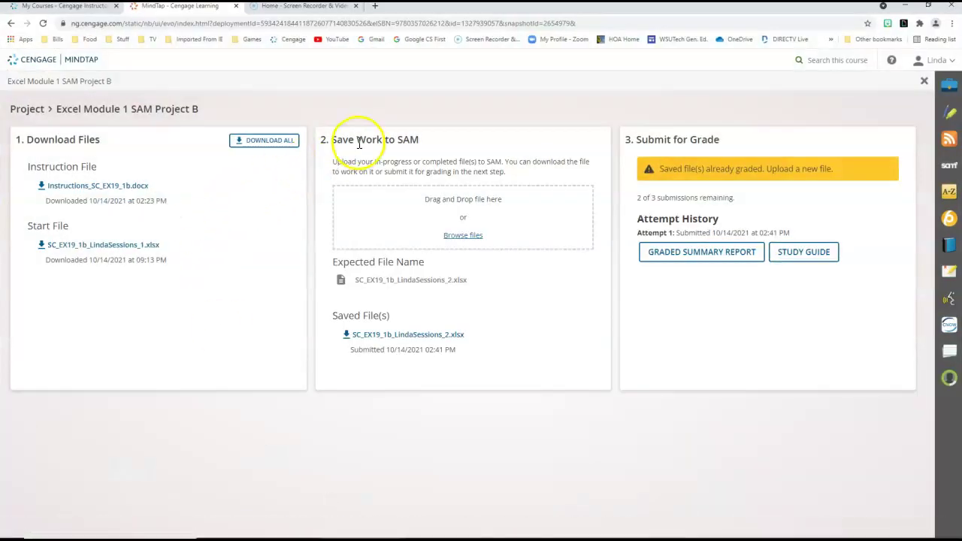
left_click(459, 237)
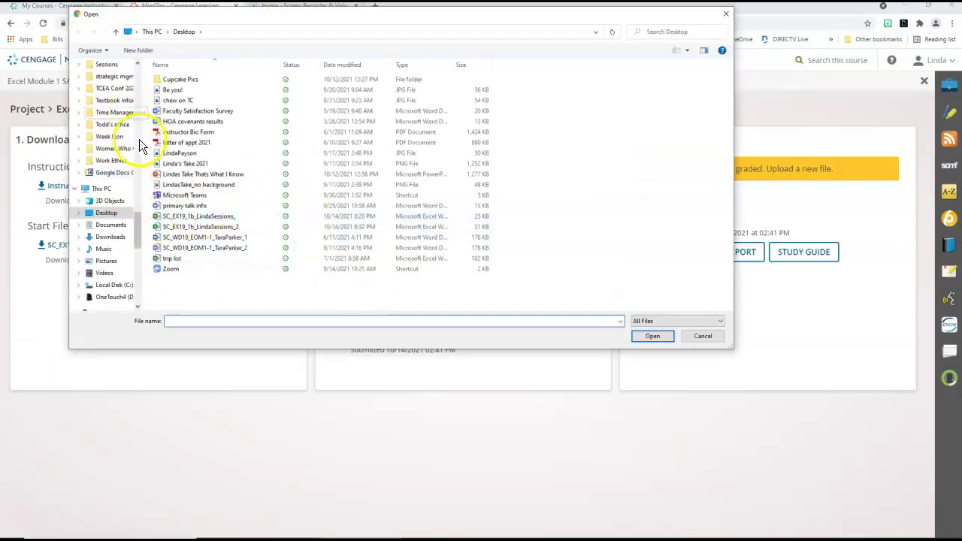
left_click_drag(139, 226, 137, 81)
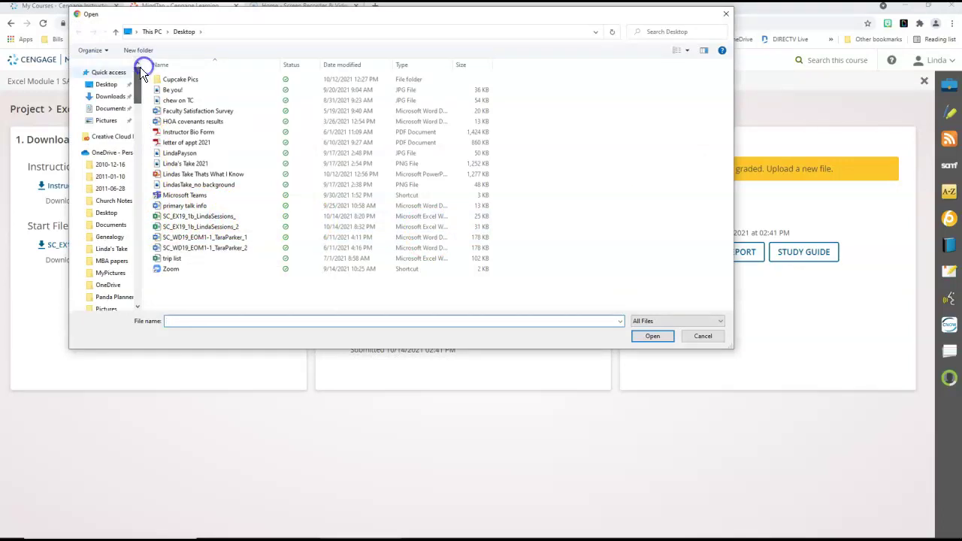
left_click(116, 85)
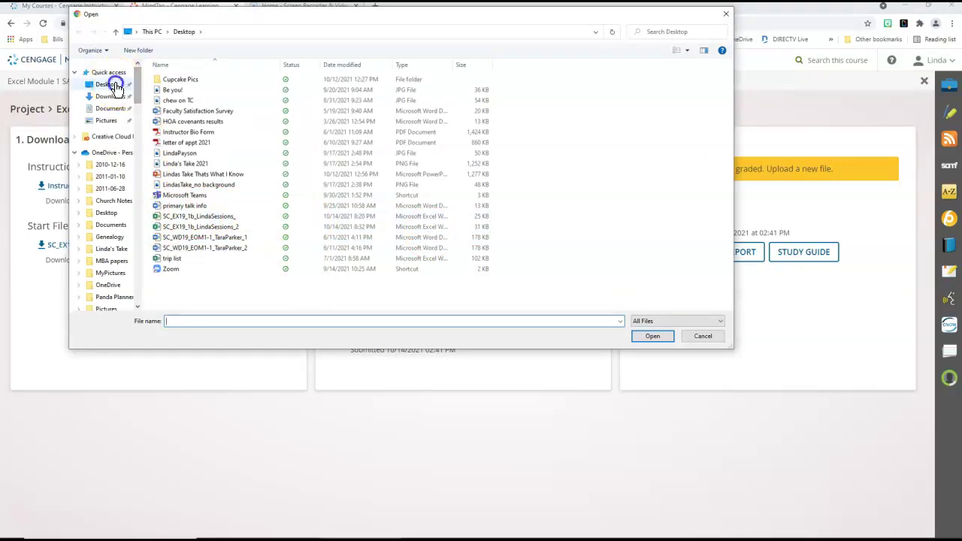
left_click(169, 227)
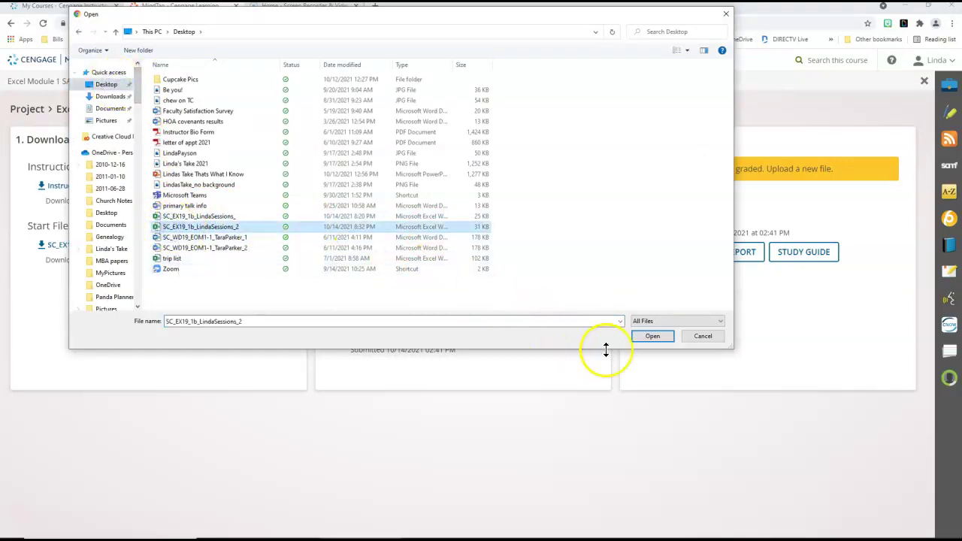
left_click(651, 337)
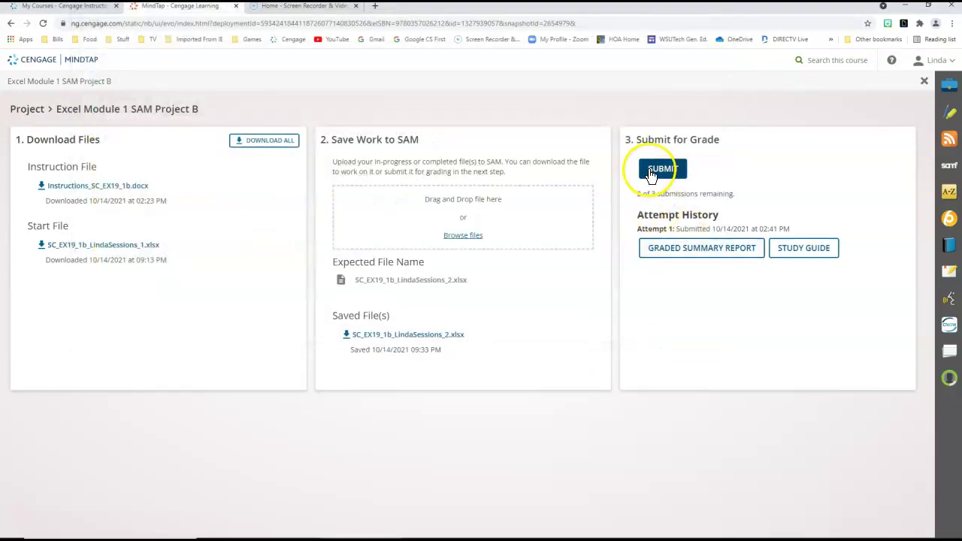
left_click(650, 170)
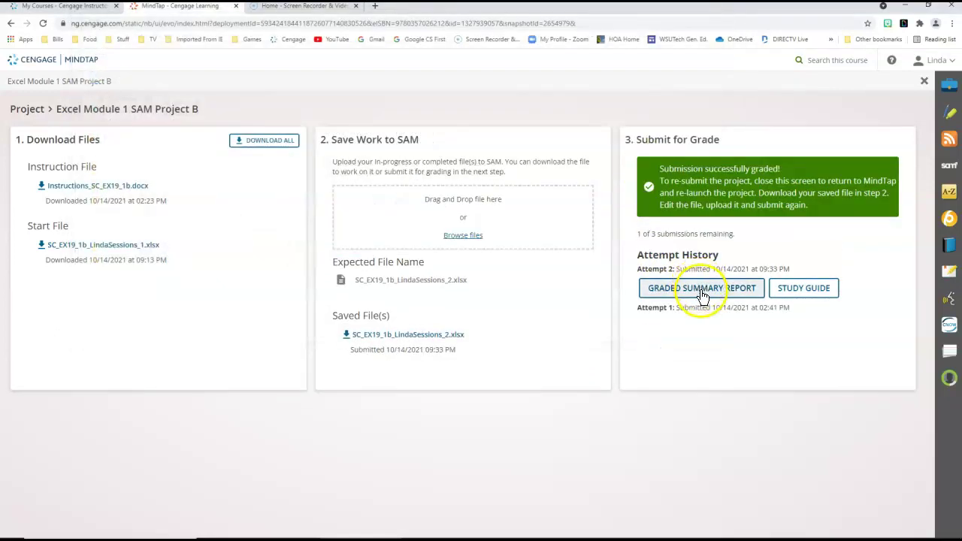
left_click(701, 292)
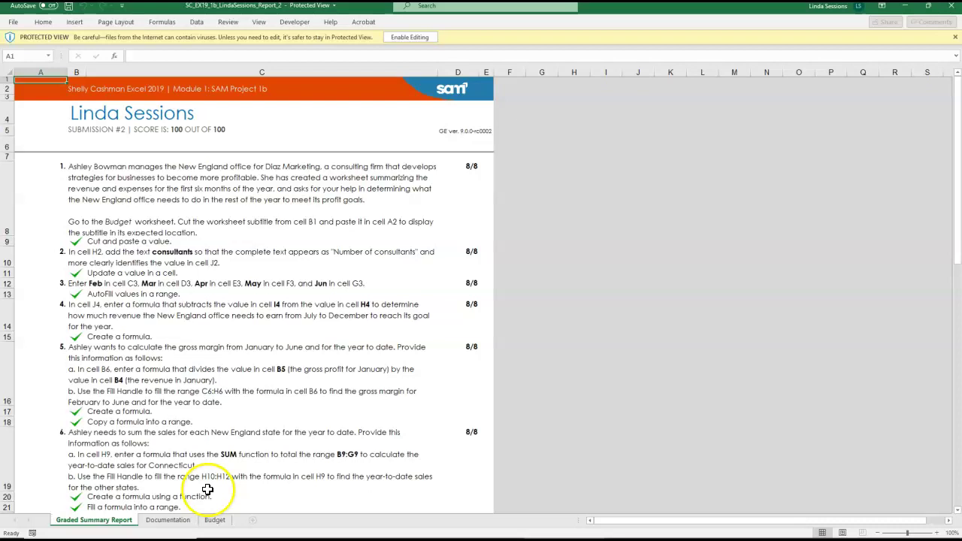